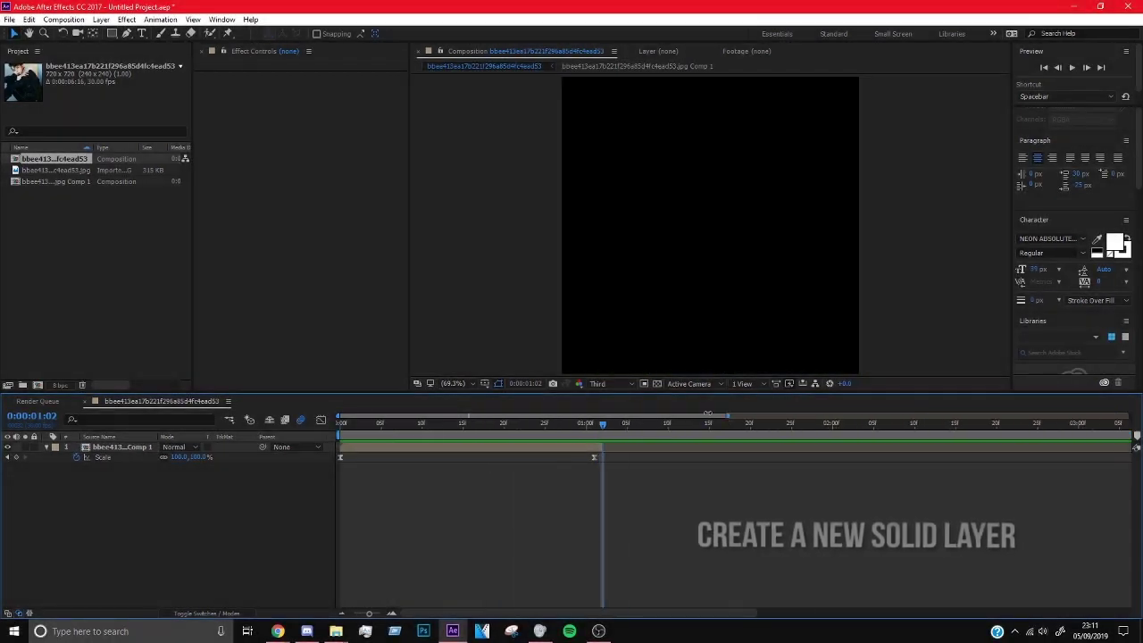
Create a black solid layer above the image layer
{"action": "right_click", "coordinate": [236, 489]}
{"action": "left_click", "coordinate": [447, 526]}
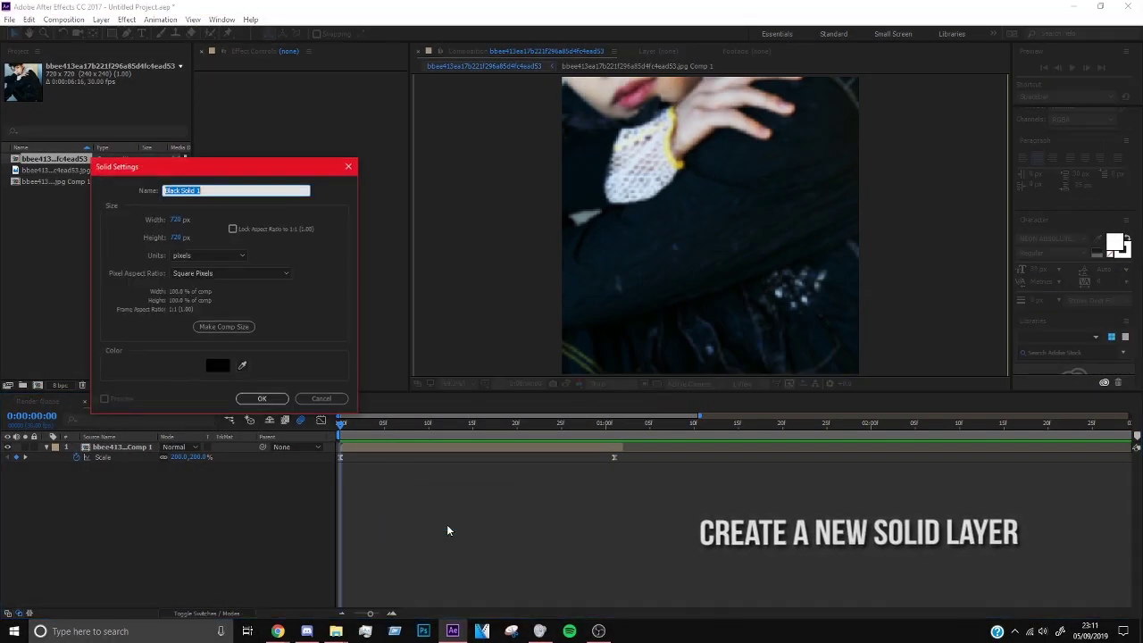
{"action": "left_click", "coordinate": [263, 400]}
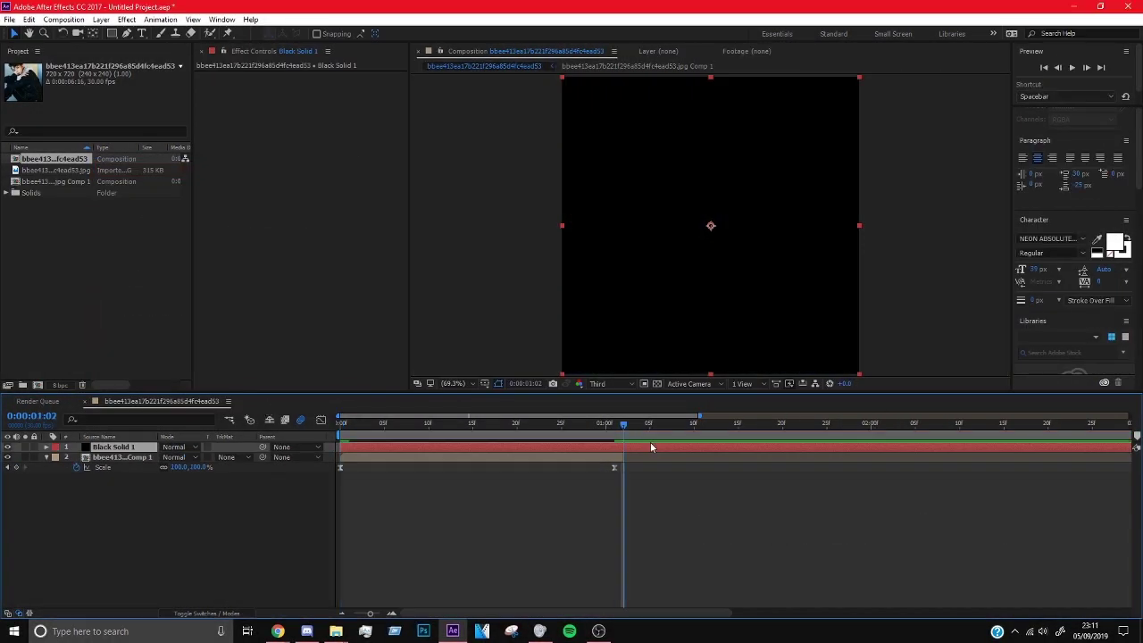
Trim the black solid to end at the current time and reveal its Opacity property
{"action": "key", "text": "alt+bracketright"}
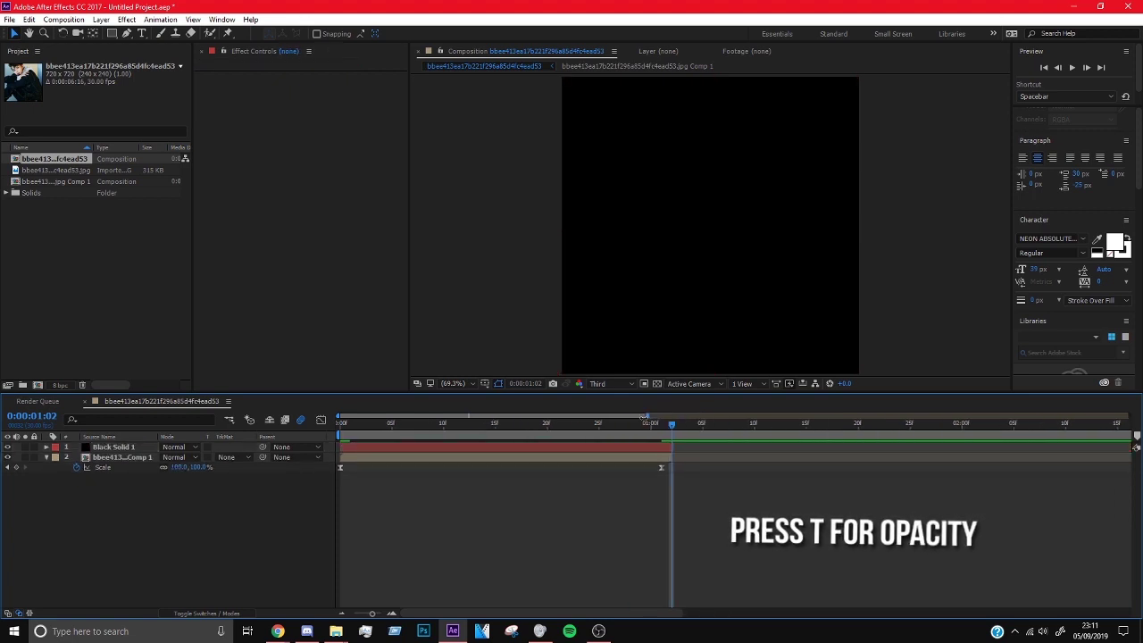
{"action": "left_click_drag", "start_coordinate": [645, 417], "coordinate": [471, 420]}
{"action": "left_click", "coordinate": [388, 446]}
{"action": "key", "text": "t"}
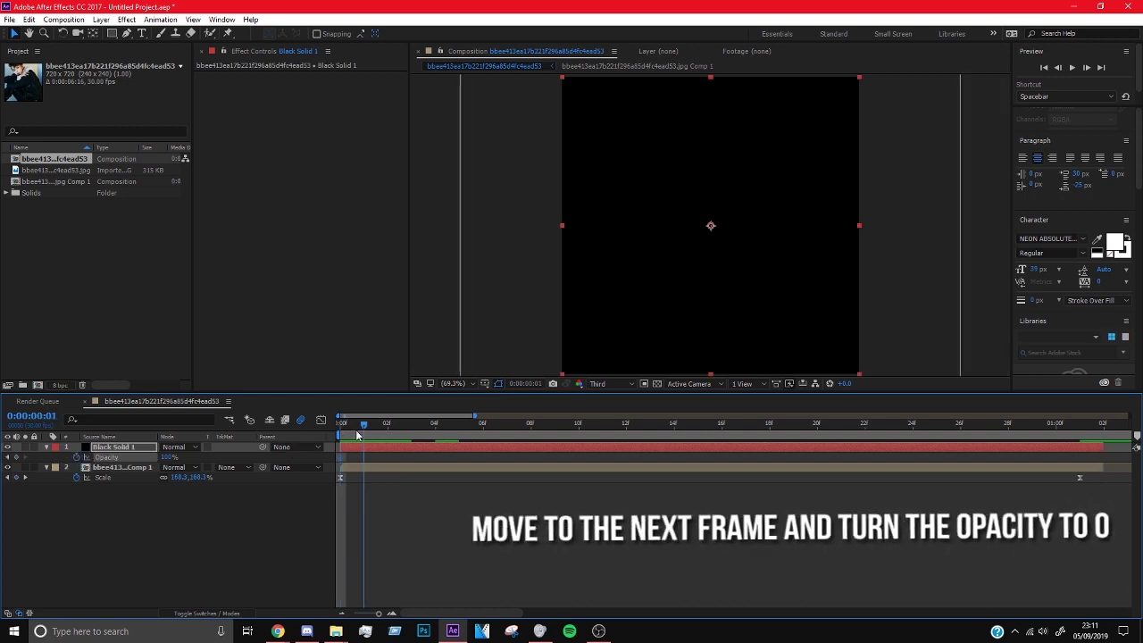
Keyframe the solid's Opacity at 0%, 100% and 0% on alternating frames
{"action": "left_click", "coordinate": [169, 456]}
{"action": "type", "text": "0"}
{"action": "key", "text": "Return"}
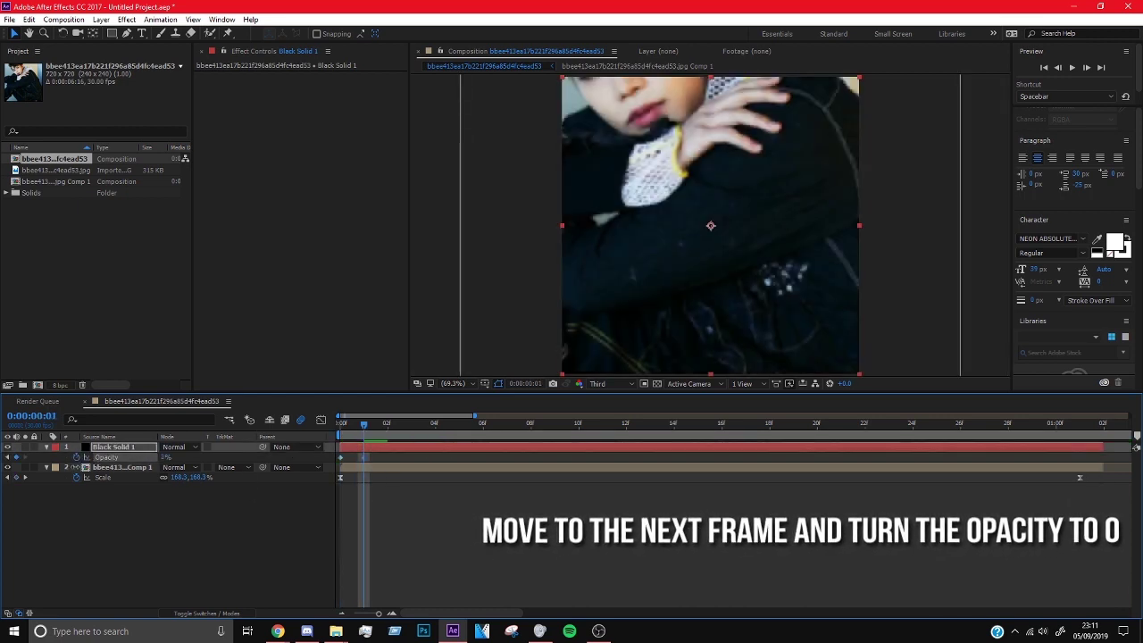
{"action": "left_click", "coordinate": [385, 424]}
{"action": "left_click_drag", "start_coordinate": [164, 457], "coordinate": [394, 431]}
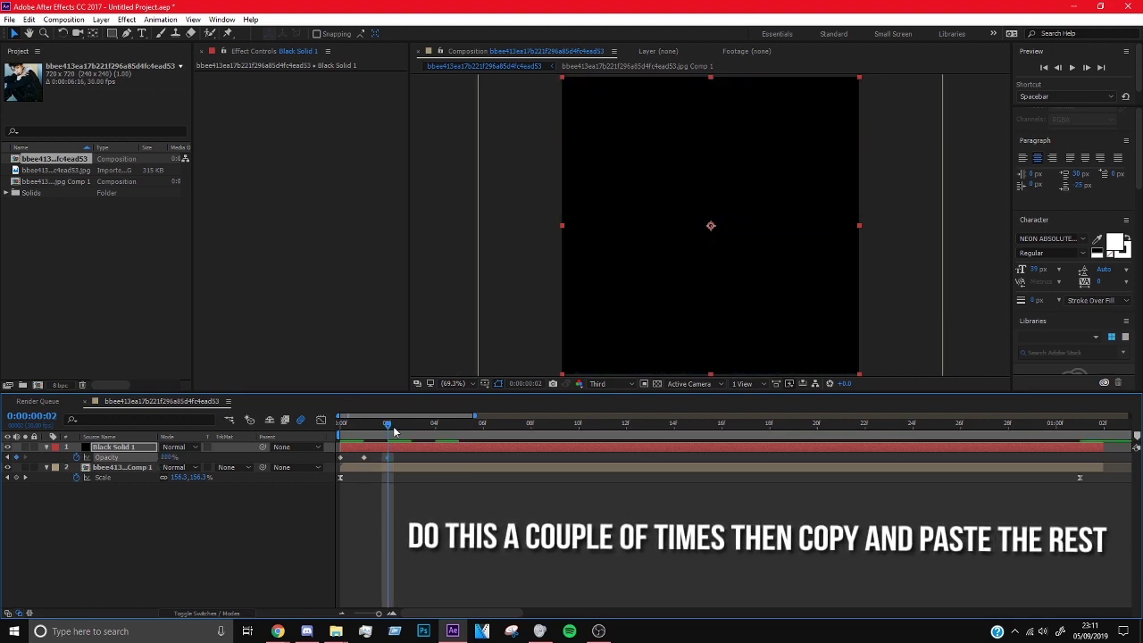
{"action": "left_click", "coordinate": [169, 456]}
{"action": "type", "text": "0"}
{"action": "key", "text": "Return"}
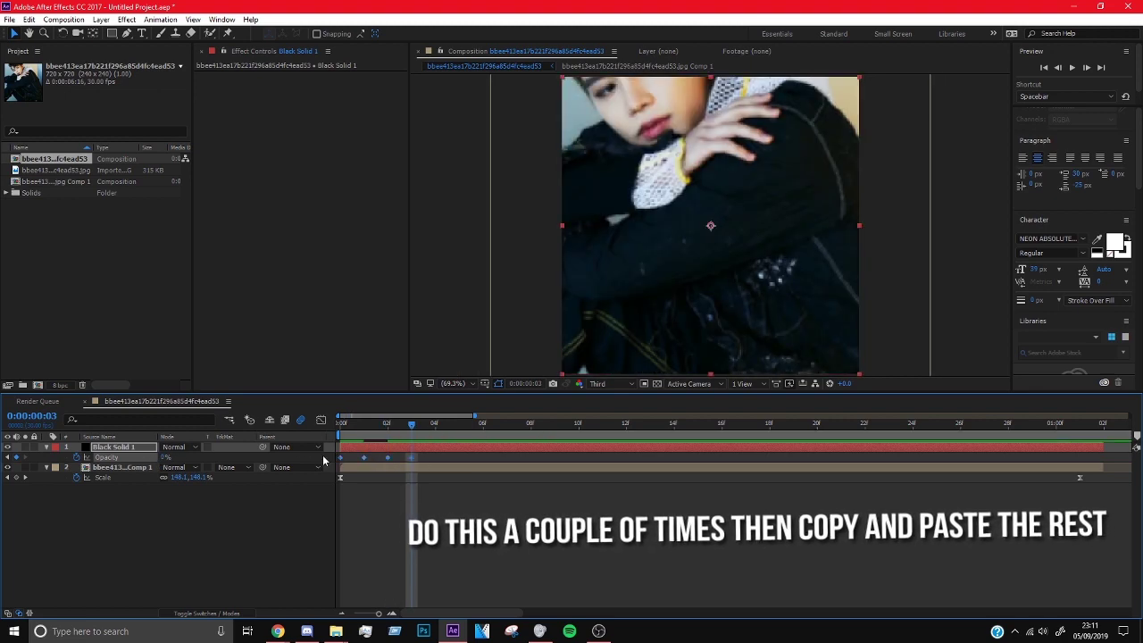
Paste the flicker keyframes repeatedly further along the timeline
{"action": "key", "text": "ctrl+v"}
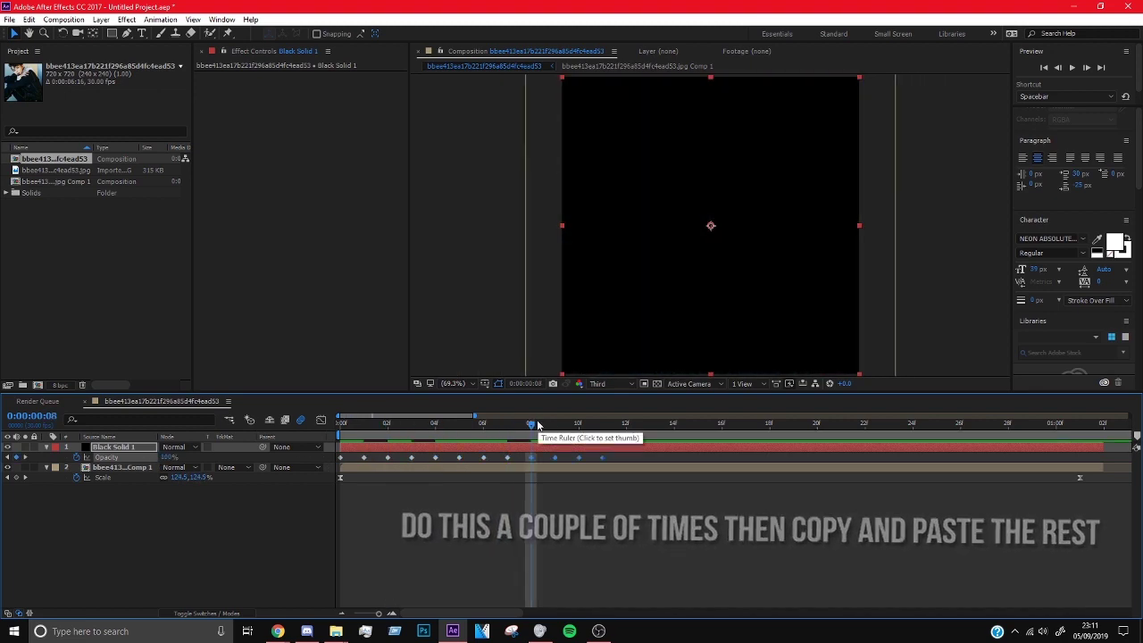
{"action": "left_click", "coordinate": [627, 425]}
{"action": "key", "text": "ctrl+v"}
{"action": "key", "text": "ctrl+v"}
{"action": "left_click", "coordinate": [817, 424]}
{"action": "key", "text": "ctrl+v"}
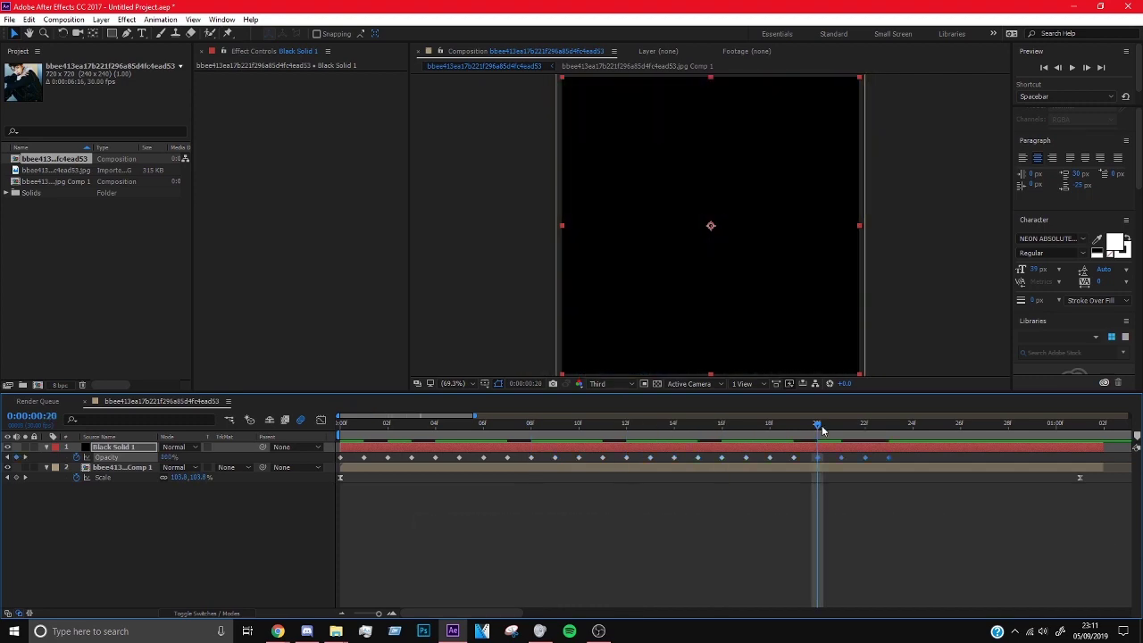
{"action": "left_click", "coordinate": [912, 424]}
{"action": "key", "text": "ctrl+v"}
Return to the start, zoom the timeline out and preview the flicker
{"action": "left_click", "coordinate": [1043, 67]}
{"action": "left_click", "coordinate": [1071, 67]}
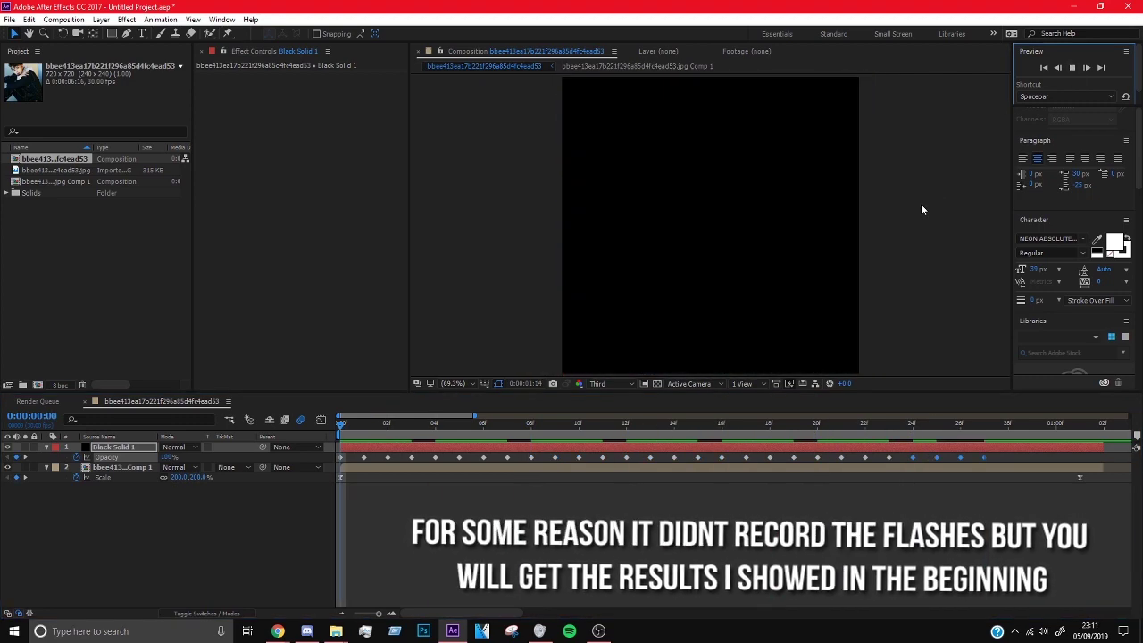
{"action": "left_click", "coordinate": [857, 292]}
{"action": "key", "text": "minus"}
{"action": "left_click", "coordinate": [1072, 67]}
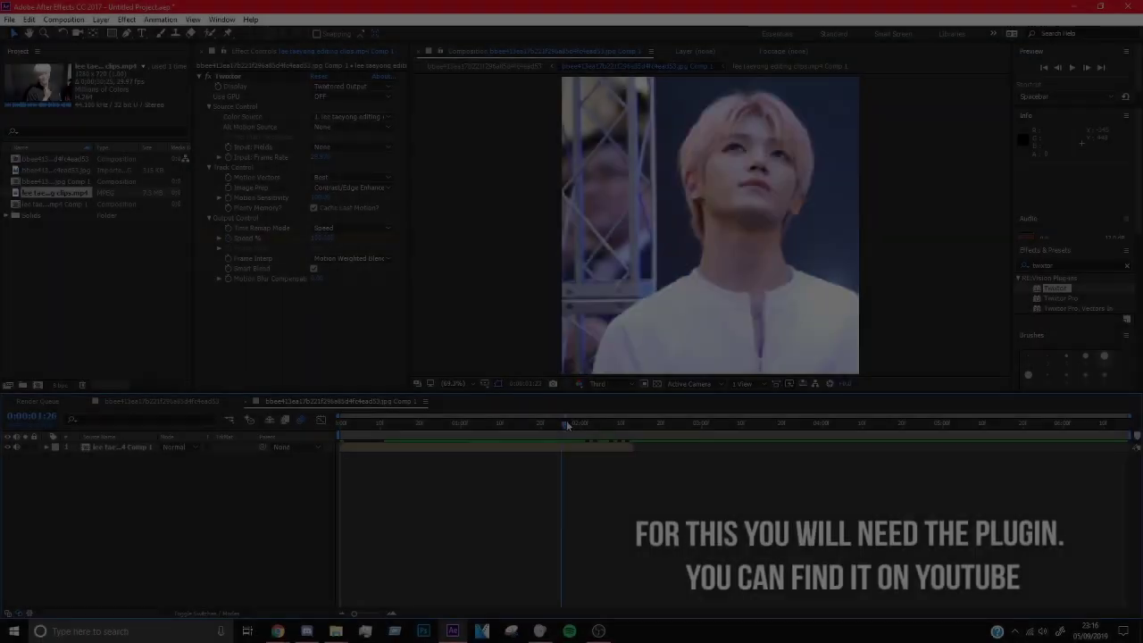
Scrub back through the 40%-speed Twixtor clip
{"action": "left_click_drag", "start_coordinate": [566, 425], "coordinate": [478, 430]}
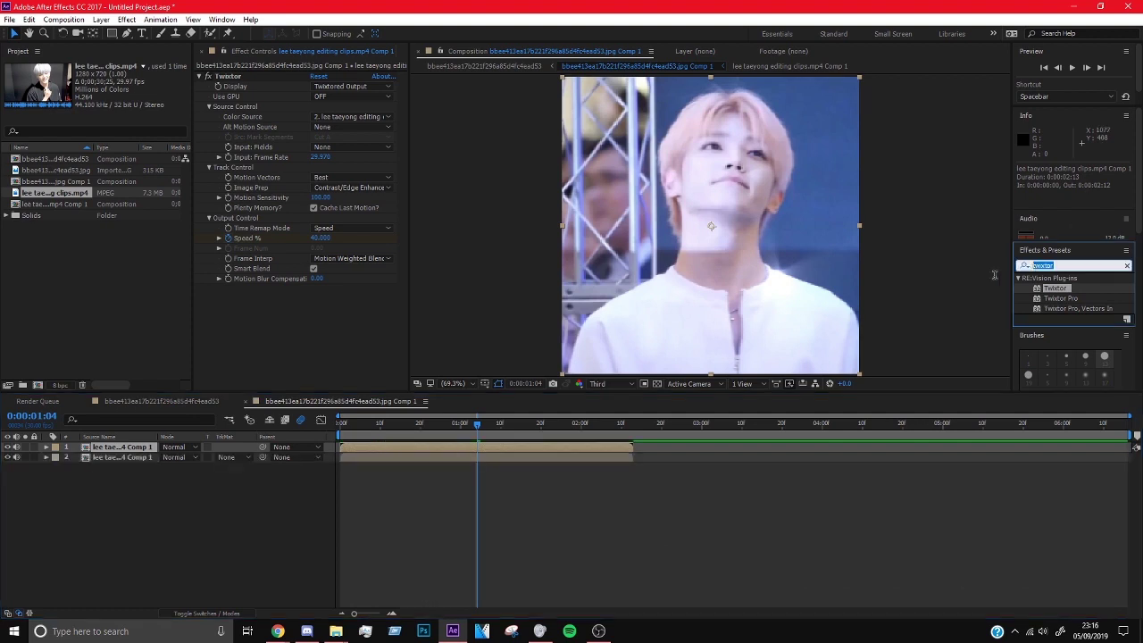
Find 'omino d' in Effects & Presets and apply omino diffusion to the top clip layer
{"action": "type", "text": "omino"}
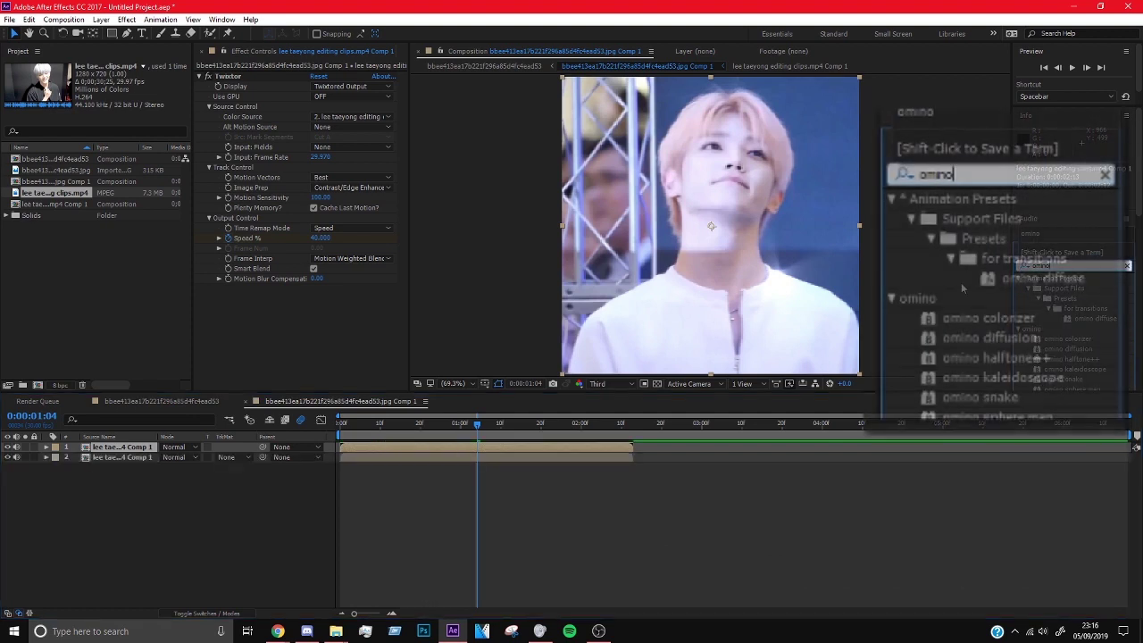
{"action": "type", "text": " d"}
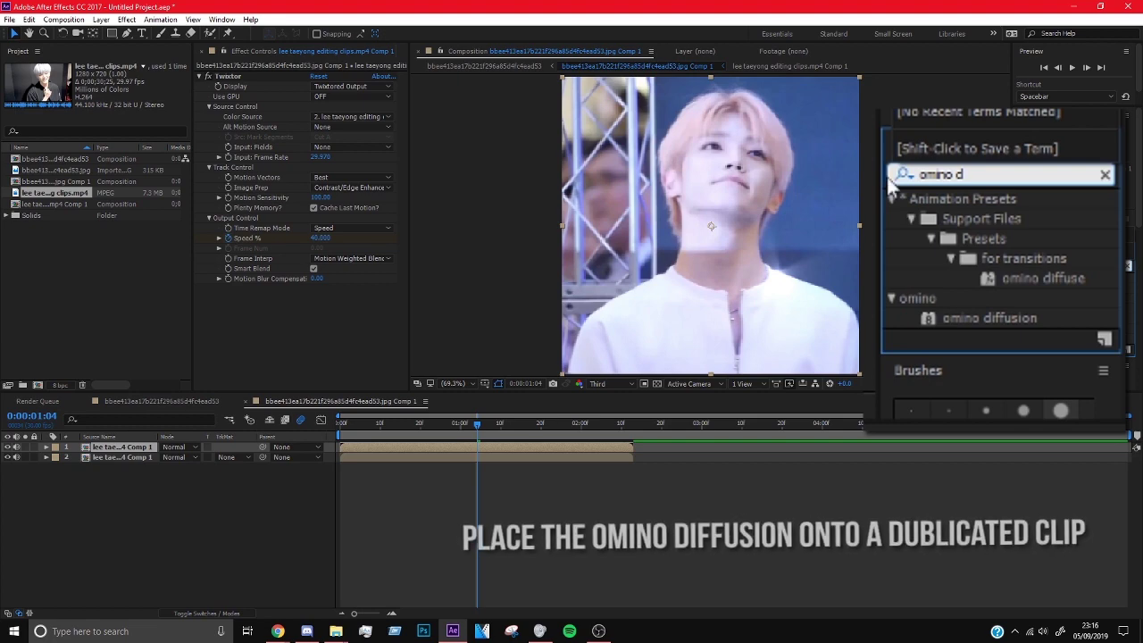
{"action": "left_click_drag", "start_coordinate": [947, 206], "coordinate": [1013, 265]}
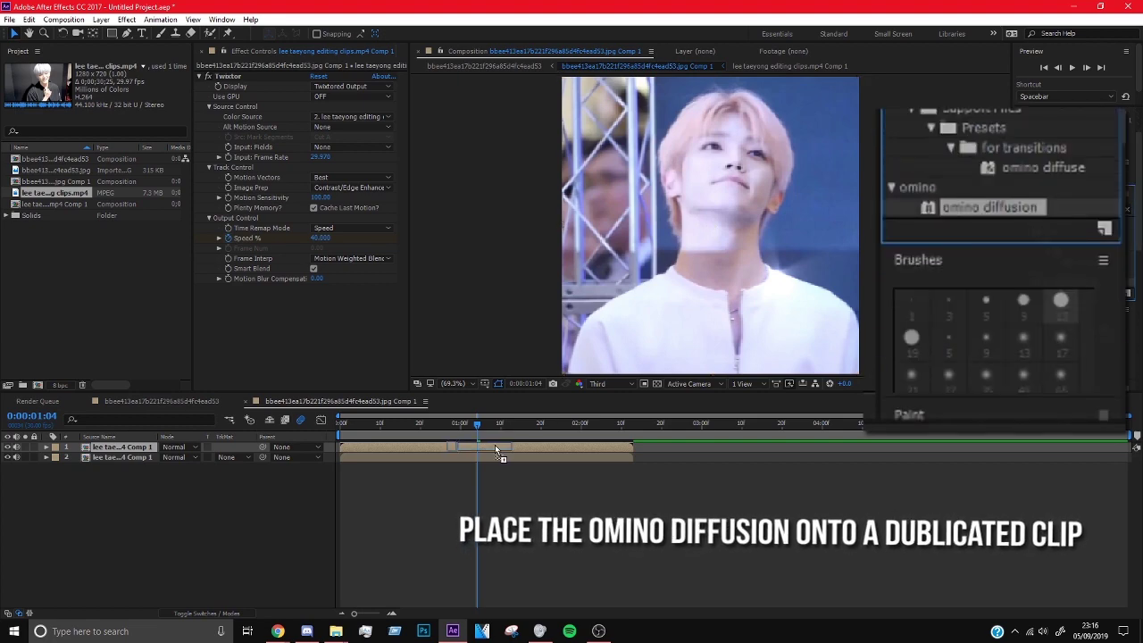
{"action": "left_click_drag", "start_coordinate": [496, 448], "coordinate": [495, 447]}
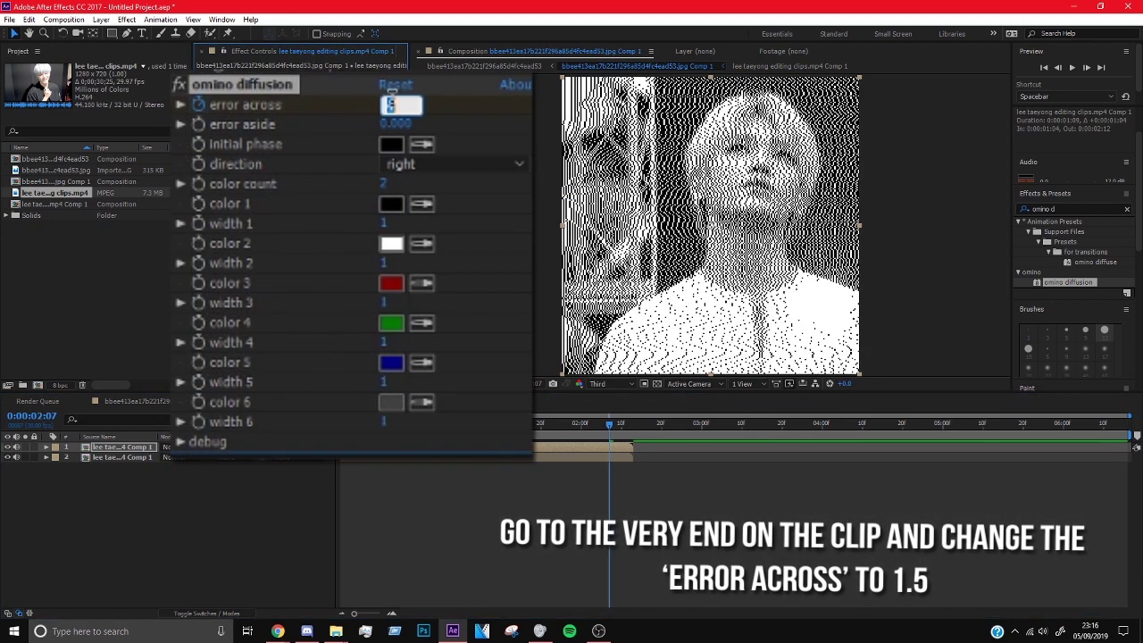
Set Error Across to 1.5 and move its keyframe to the clip's end
{"action": "left_click", "coordinate": [396, 103]}
{"action": "type", "text": "1.5"}
{"action": "key", "text": "Return"}
{"action": "key", "text": "u"}
{"action": "mouse_move", "coordinate": [609, 488]}
{"action": "left_mouse_down"}
{"action": "mouse_move", "coordinate": [633, 488]}
{"action": "mouse_move", "coordinate": [516, 477]}
{"action": "left_mouse_up"}
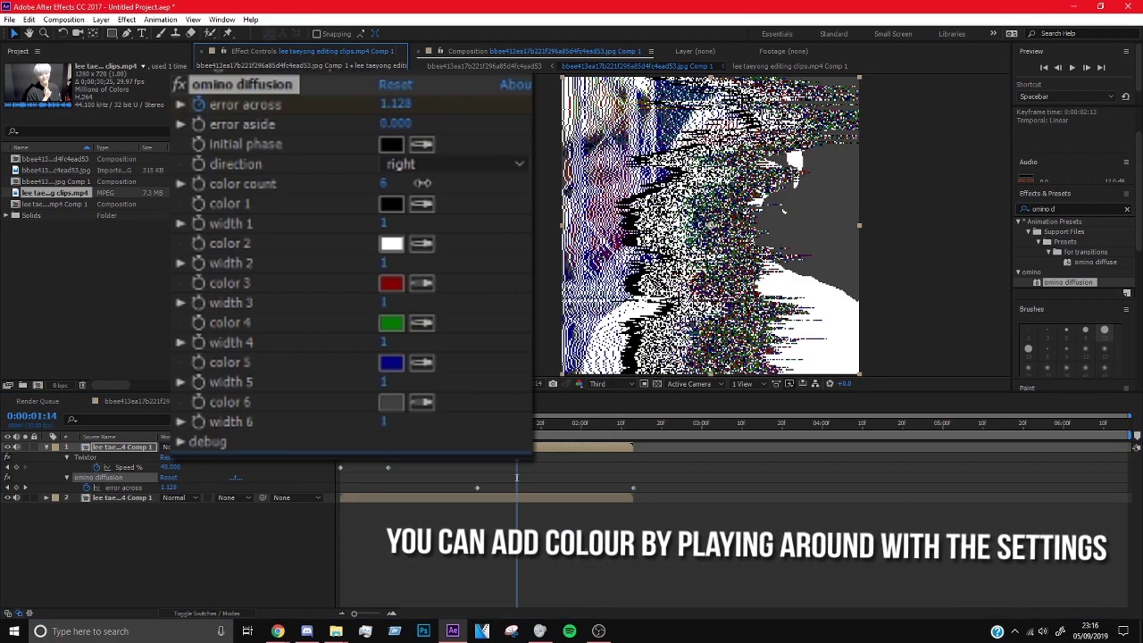
Preview the glitch effect, then jump to 1 second 25 frames
{"action": "left_click", "coordinate": [1072, 67]}
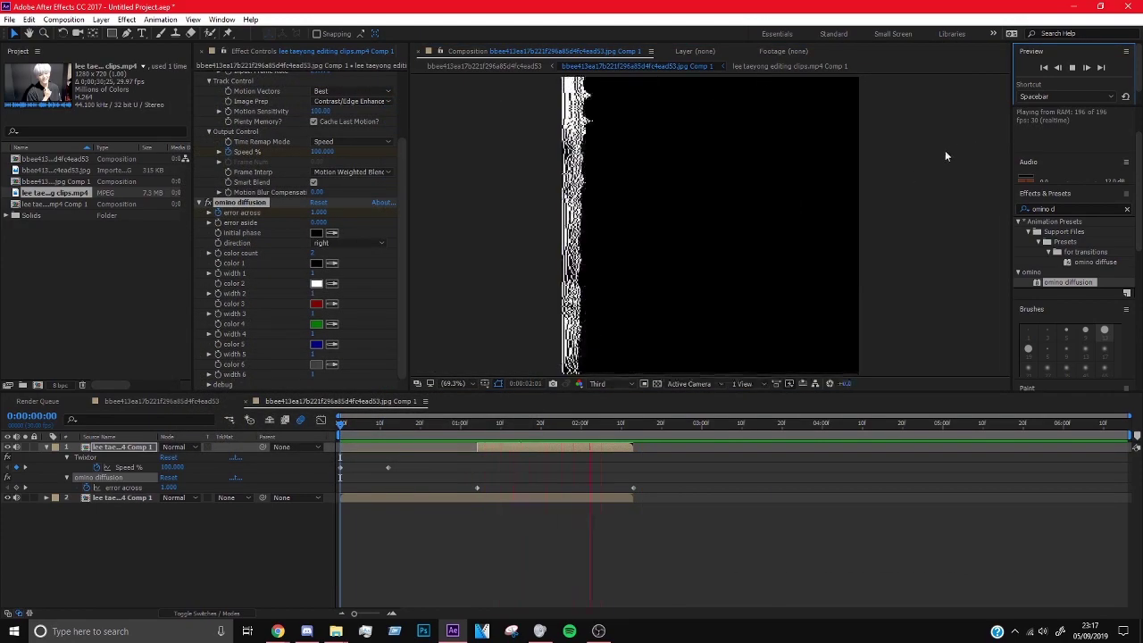
{"action": "key", "text": "space"}
{"action": "left_click", "coordinate": [559, 423]}
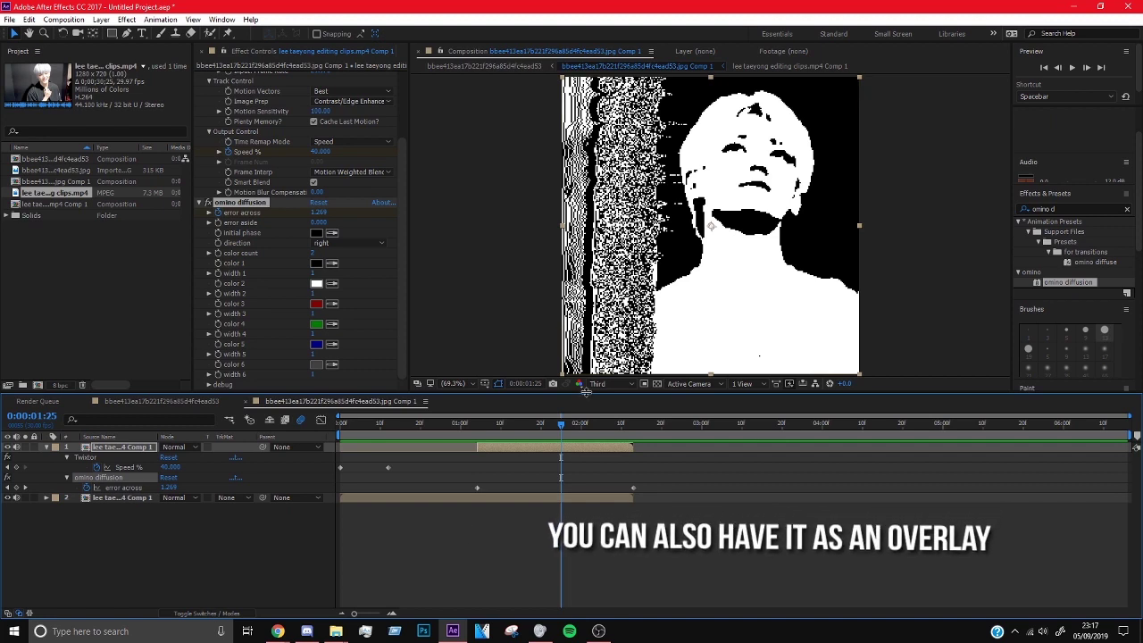
Create a new adjustment layer at the top of the composition
{"action": "right_click", "coordinate": [559, 405]}
{"action": "mouse_move", "coordinate": [625, 410]}
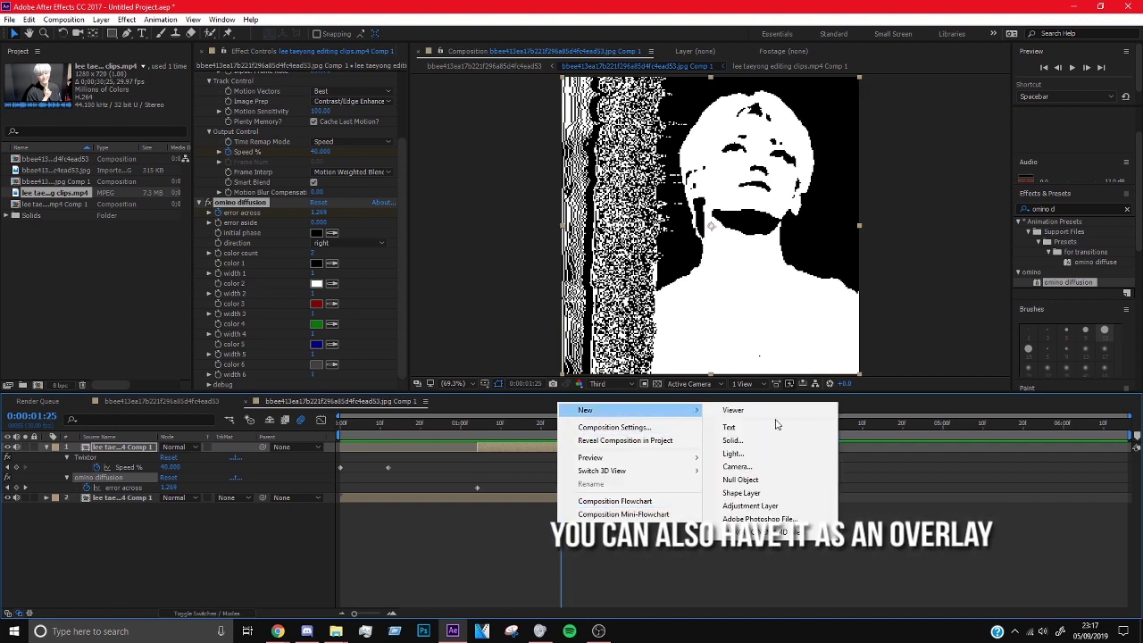
{"action": "left_click", "coordinate": [775, 509]}
Collapse the clip's effects and apply omino diffusion to the adjustment layer
{"action": "left_click", "coordinate": [635, 426]}
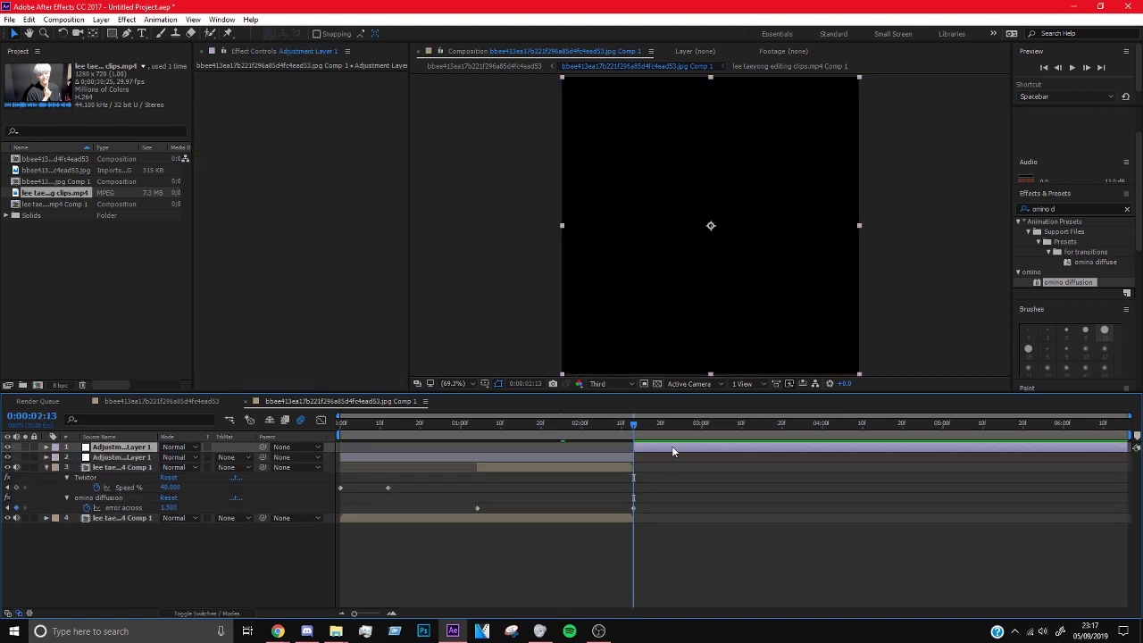
{"action": "left_click", "coordinate": [546, 457]}
{"action": "left_click", "coordinate": [561, 423]}
{"action": "left_click", "coordinate": [200, 77]}
{"action": "left_click", "coordinate": [199, 86]}
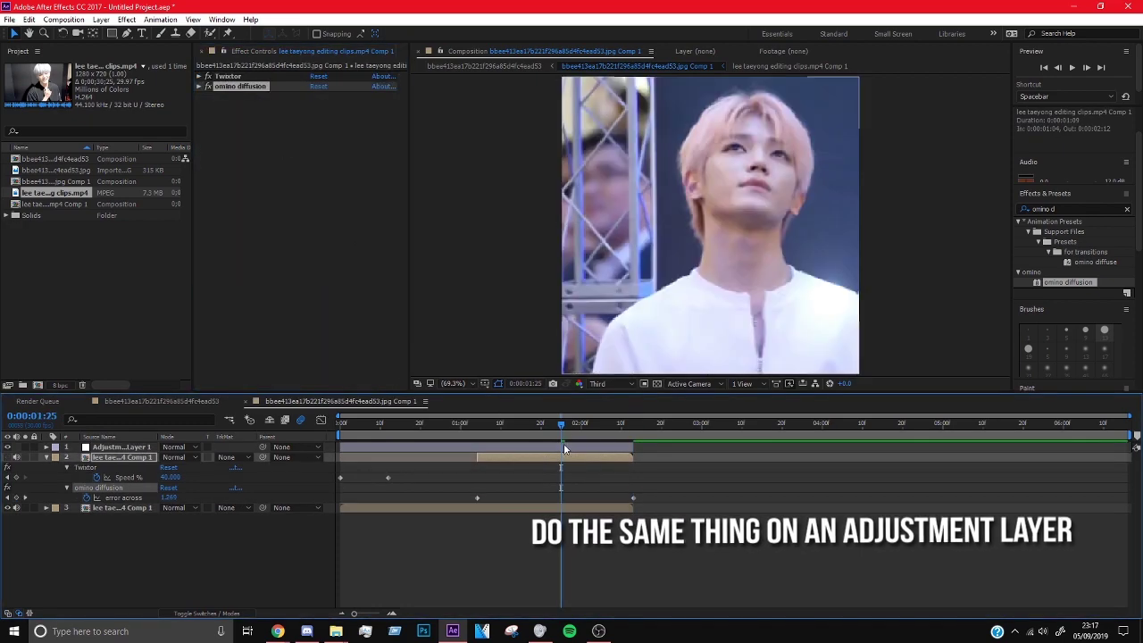
{"action": "key", "text": "j"}
{"action": "left_click_drag", "start_coordinate": [1031, 350], "coordinate": [500, 446]}
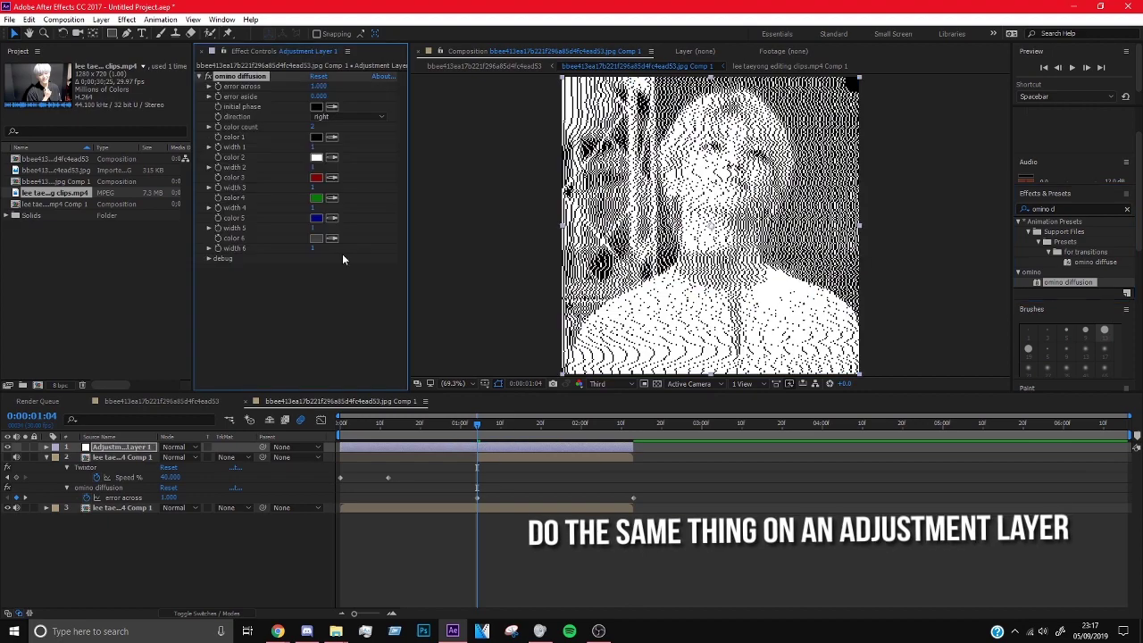
{"action": "key", "text": "k"}
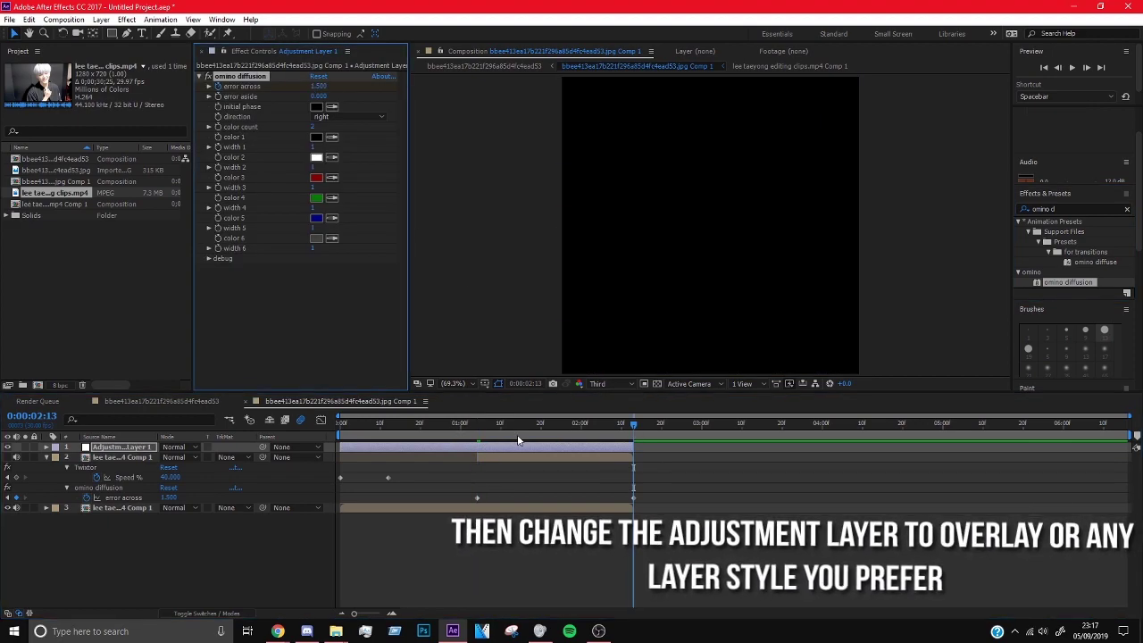
Try Add, Lighten, Overlay and Soft Light blend modes on the adjustment layer
{"action": "left_click", "coordinate": [560, 425]}
{"action": "left_click", "coordinate": [176, 446]}
{"action": "left_click", "coordinate": [216, 223]}
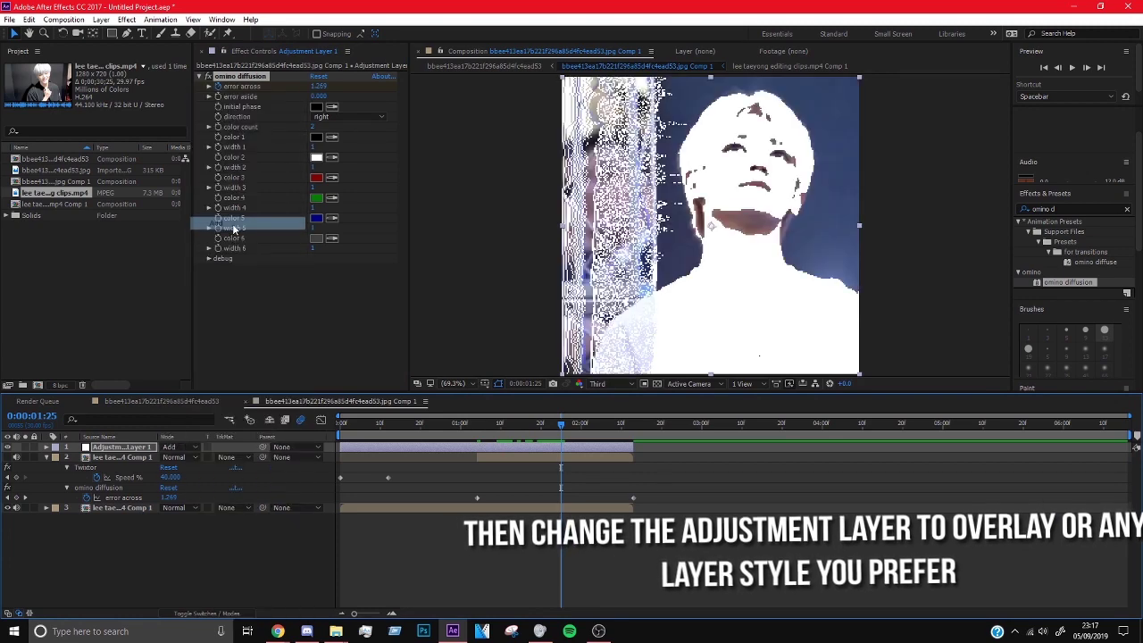
{"action": "left_click", "coordinate": [170, 446]}
{"action": "left_click", "coordinate": [221, 236]}
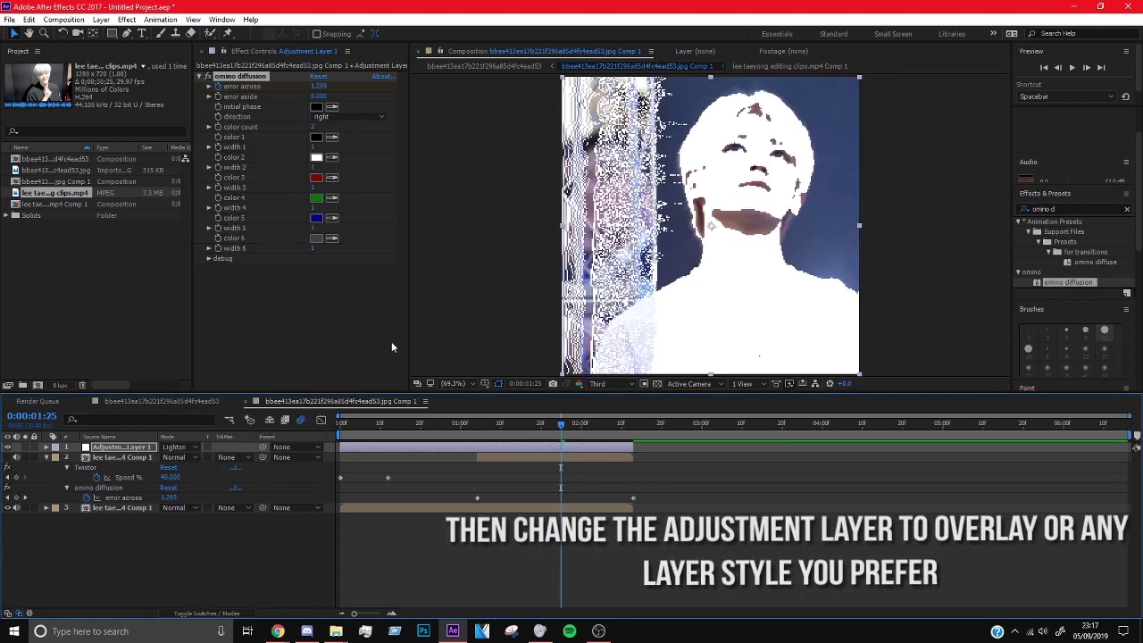
{"action": "left_click", "coordinate": [172, 447]}
{"action": "left_click", "coordinate": [234, 319]}
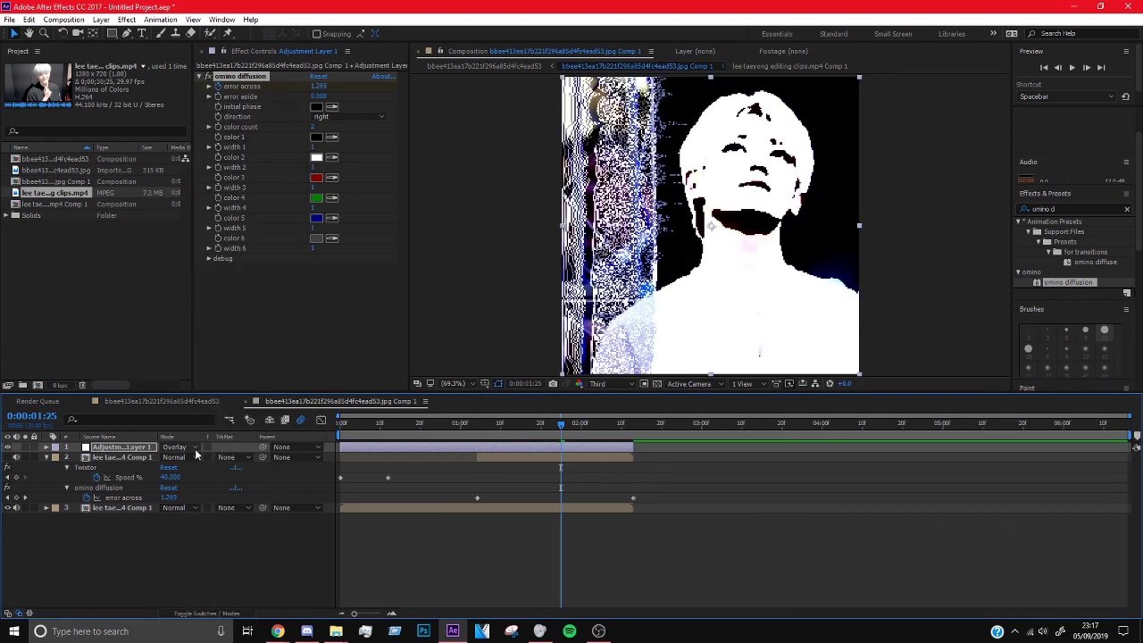
{"action": "left_click", "coordinate": [171, 446]}
{"action": "left_click", "coordinate": [234, 331]}
Compare Hard Light, settle on Overlay, and play back the glitch intro
{"action": "left_click_drag", "start_coordinate": [446, 423], "coordinate": [585, 423]}
{"action": "left_click", "coordinate": [171, 447]}
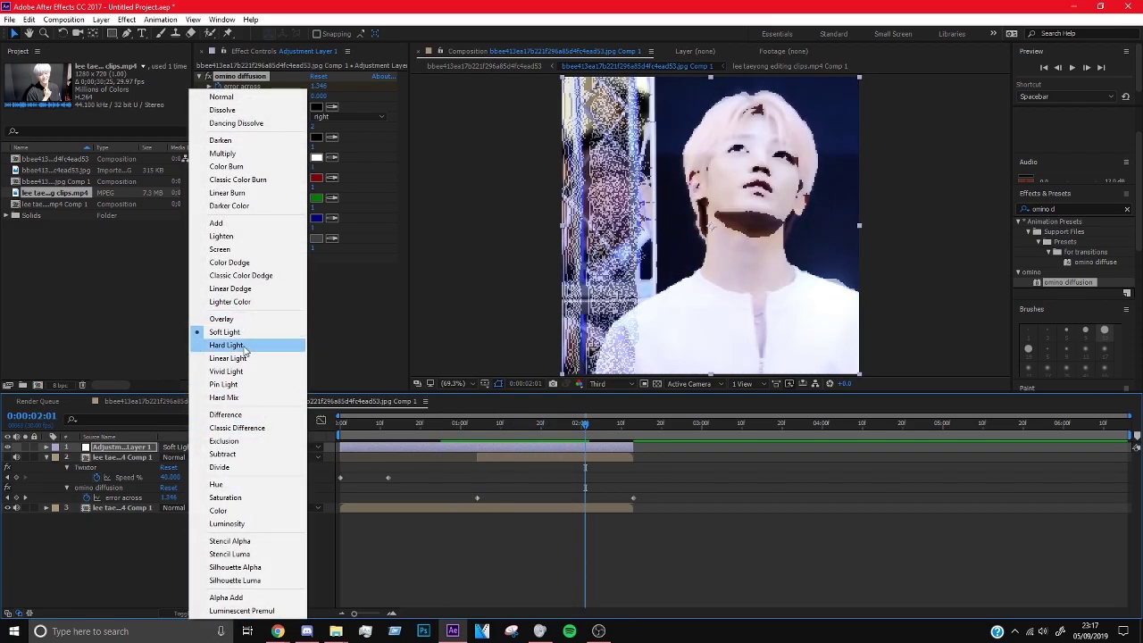
{"action": "left_click", "coordinate": [243, 347]}
{"action": "left_click", "coordinate": [183, 448]}
{"action": "left_click", "coordinate": [234, 318]}
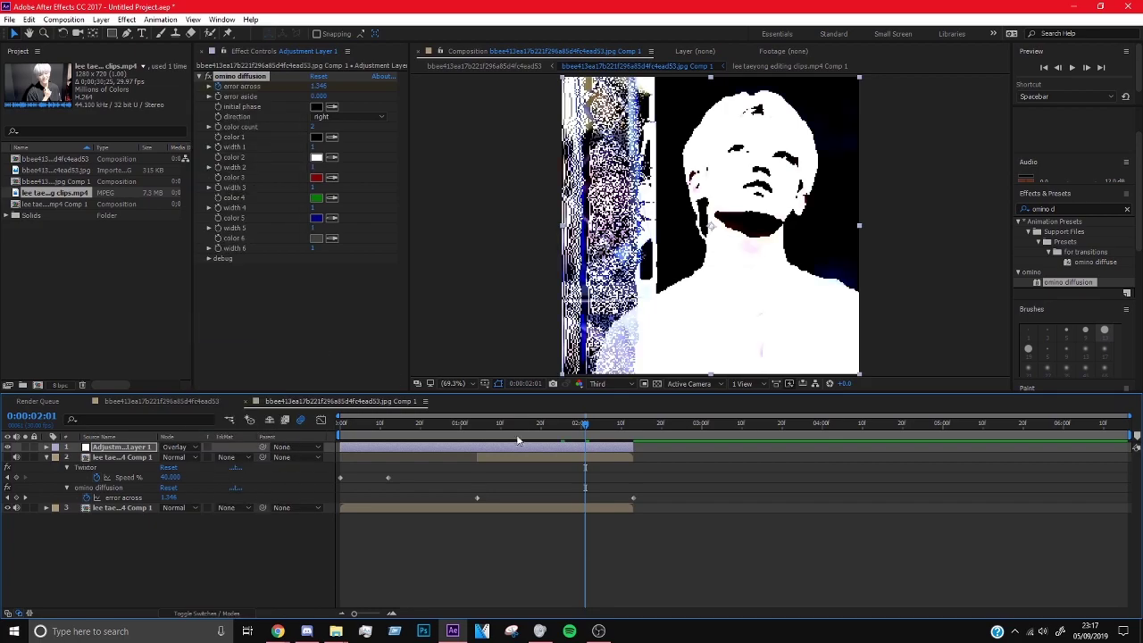
{"action": "left_click_drag", "start_coordinate": [509, 423], "coordinate": [539, 436]}
{"action": "key", "text": "space"}
{"action": "key", "text": "Home"}
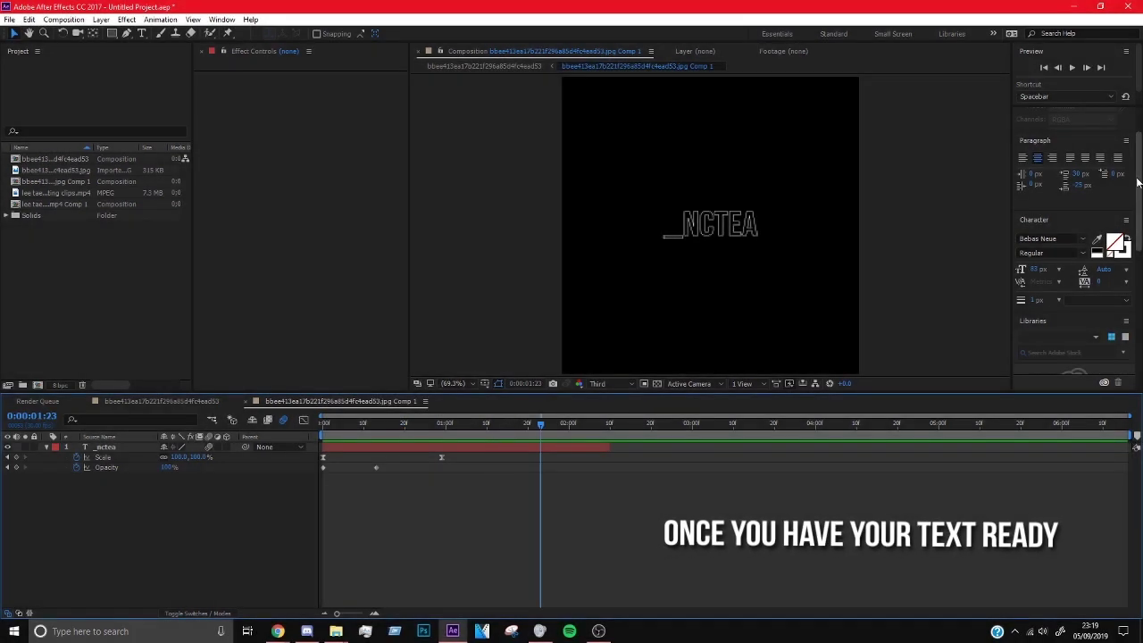
Browse Animation Presets to Presets > Text > Lights and Optical
{"action": "left_click_drag", "start_coordinate": [1137, 182], "coordinate": [1138, 214]}
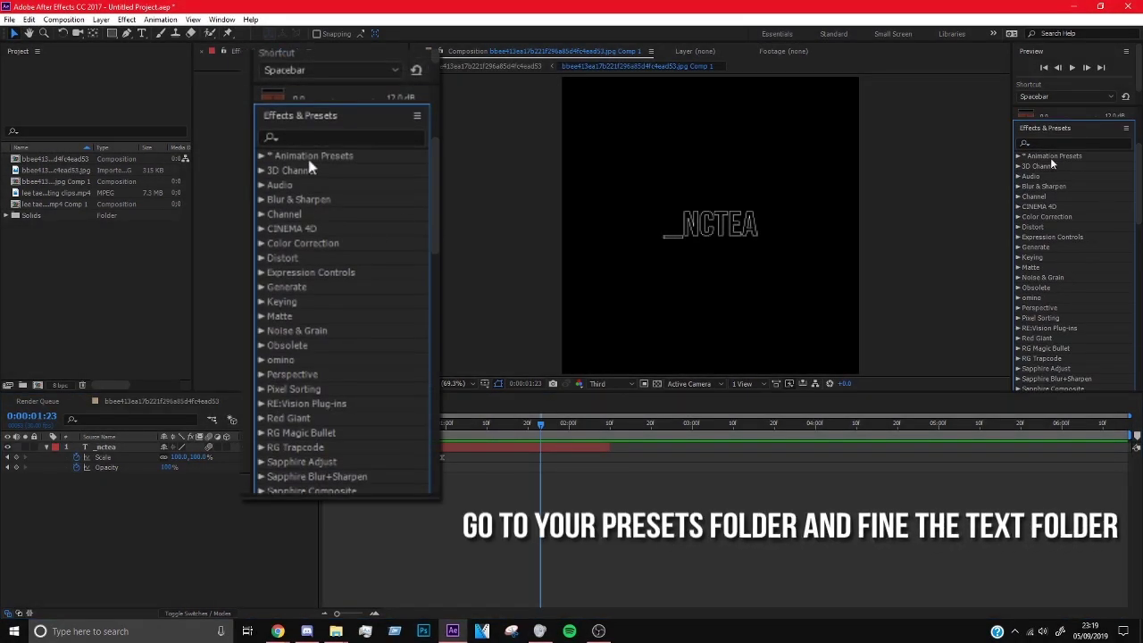
{"action": "left_click", "coordinate": [1018, 149]}
{"action": "left_click", "coordinate": [1027, 176]}
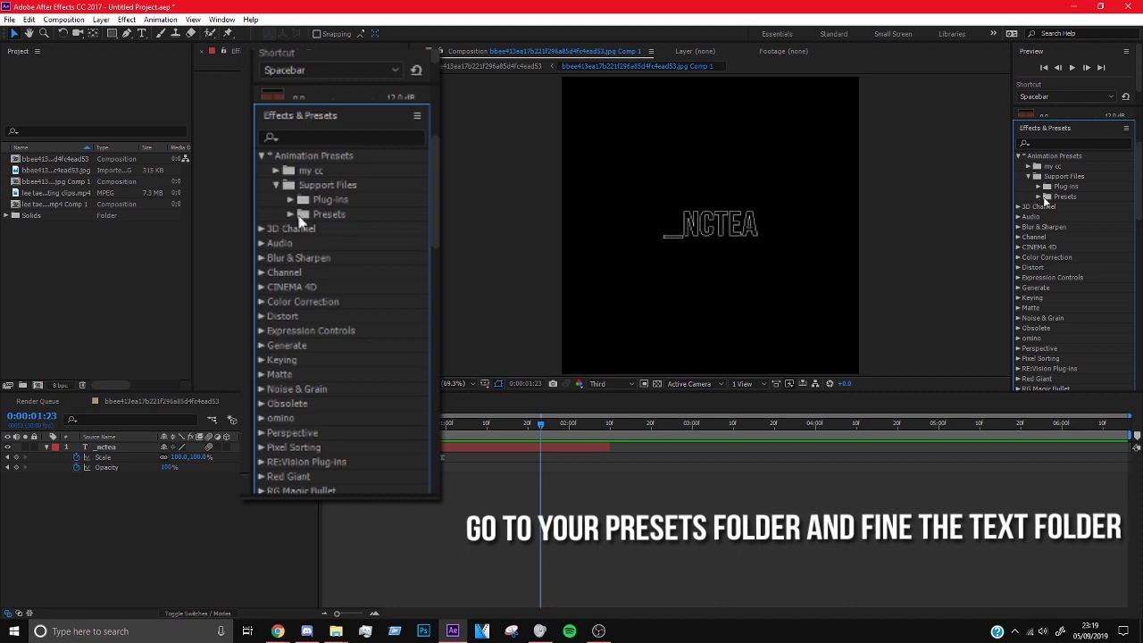
{"action": "left_click", "coordinate": [1039, 196]}
{"action": "scroll", "coordinate": [1076, 250], "scroll_direction": "down", "scroll_amount": 5}
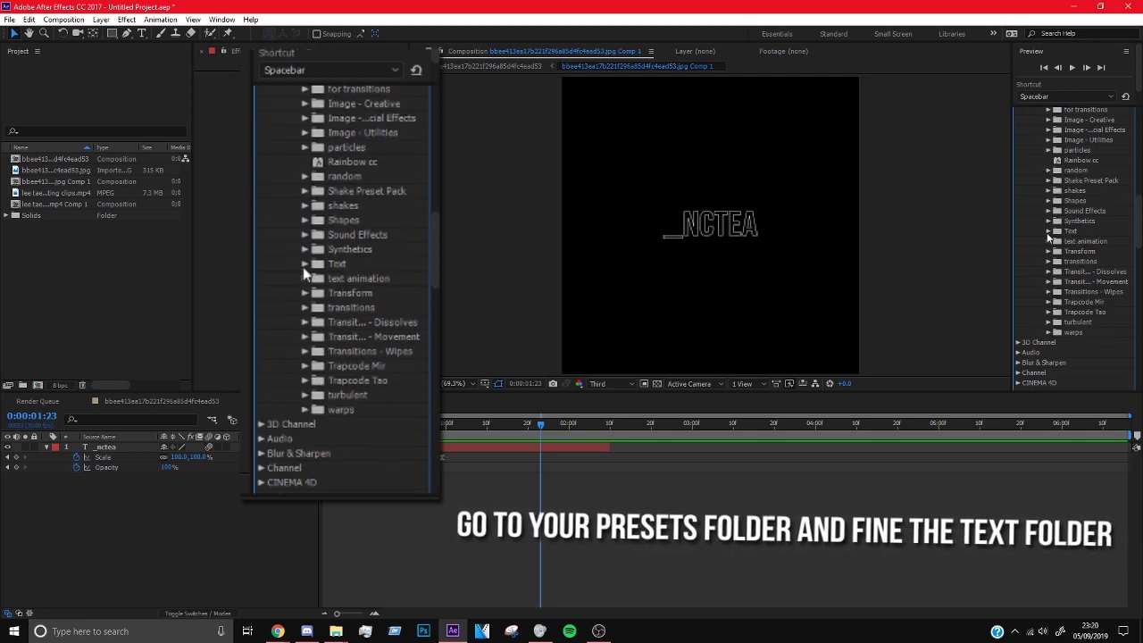
{"action": "double_click", "coordinate": [1071, 230]}
{"action": "scroll", "coordinate": [1114, 261], "scroll_direction": "down", "scroll_amount": 2}
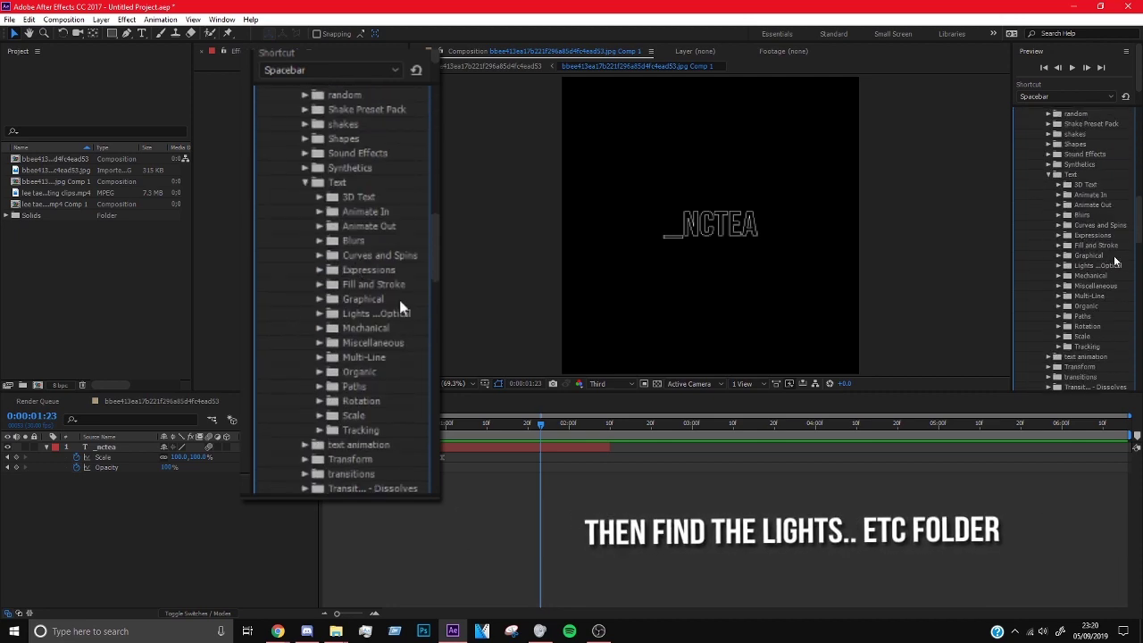
{"action": "left_click", "coordinate": [1060, 267]}
{"action": "left_click_drag", "start_coordinate": [1138, 210], "coordinate": [1138, 241]}
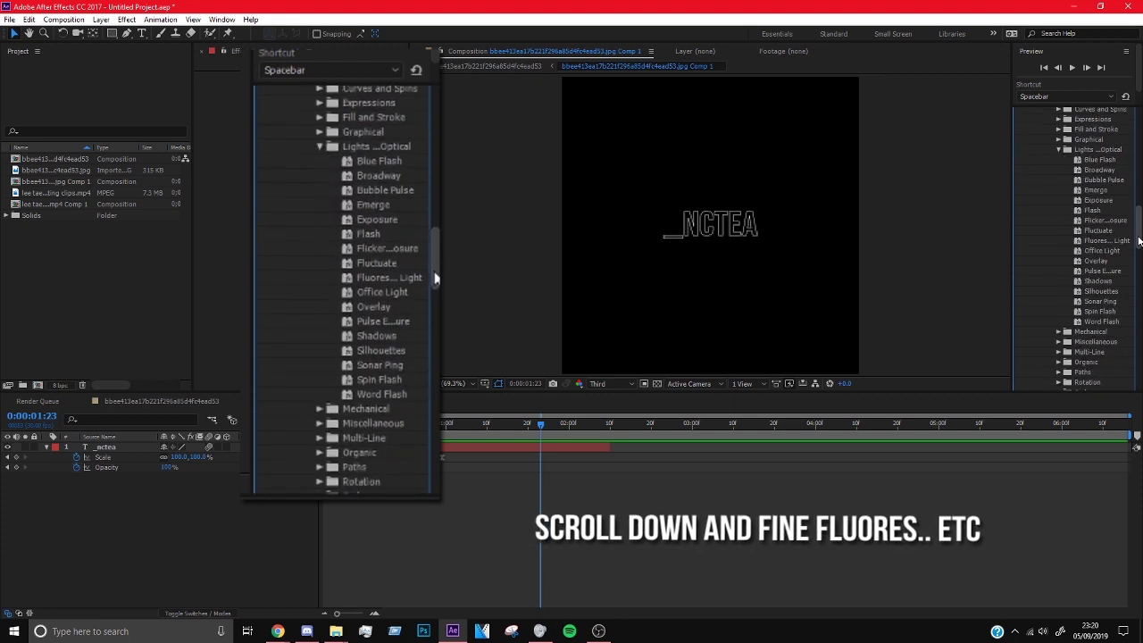
Apply Fluorescent Light to the _nctea title, reveal its keyframes and preview it
{"action": "double_click", "coordinate": [1107, 241]}
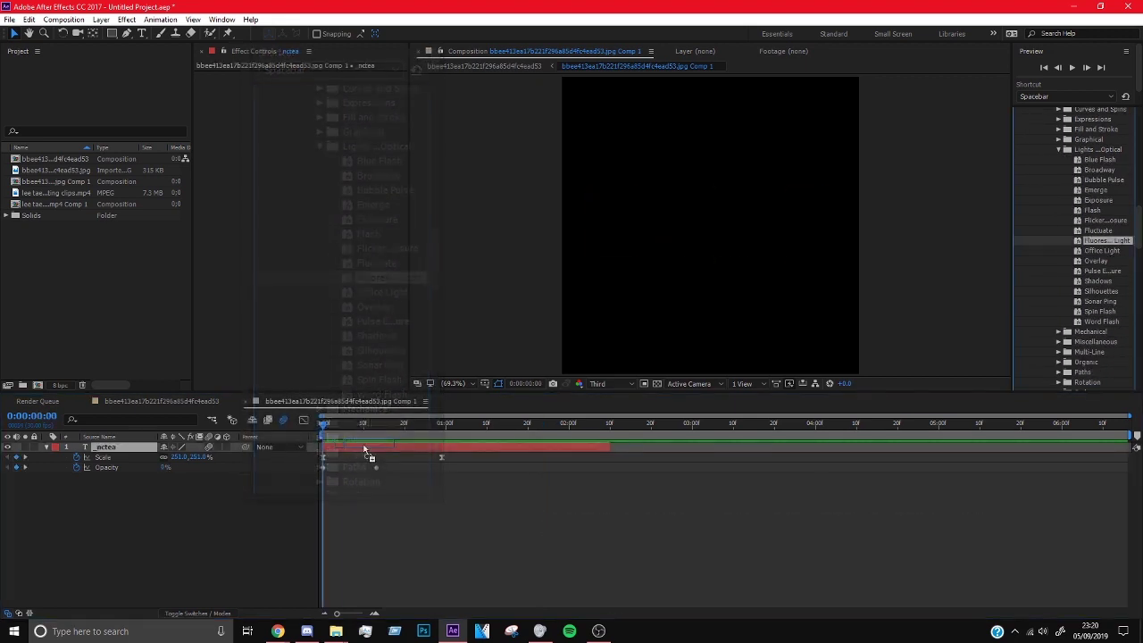
{"action": "key", "text": "u"}
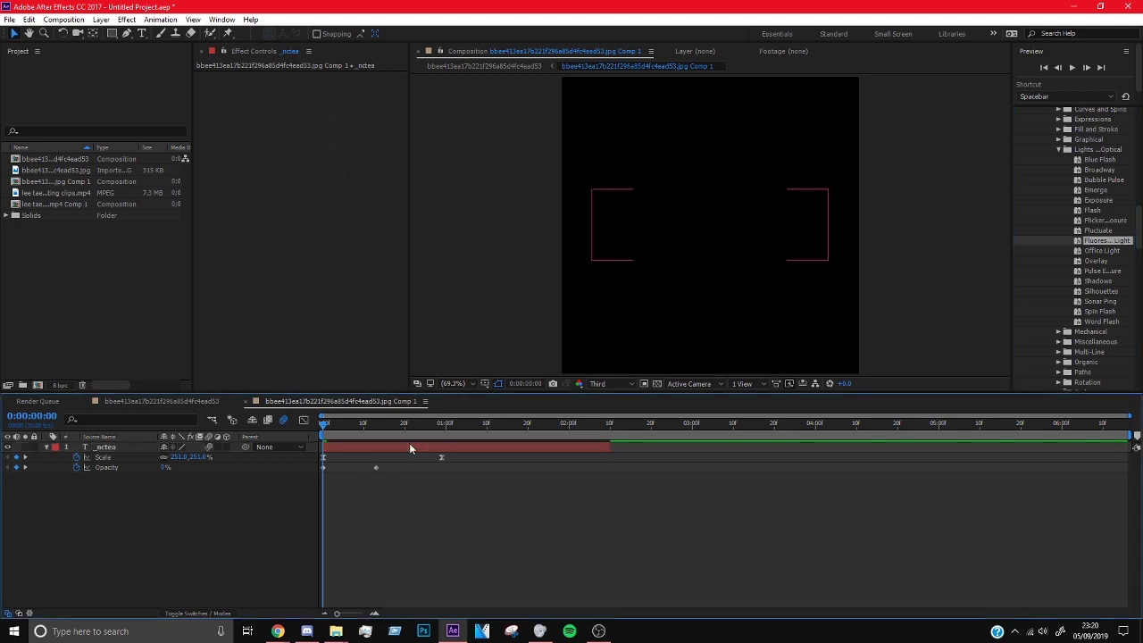
{"action": "left_click", "coordinate": [1072, 67]}
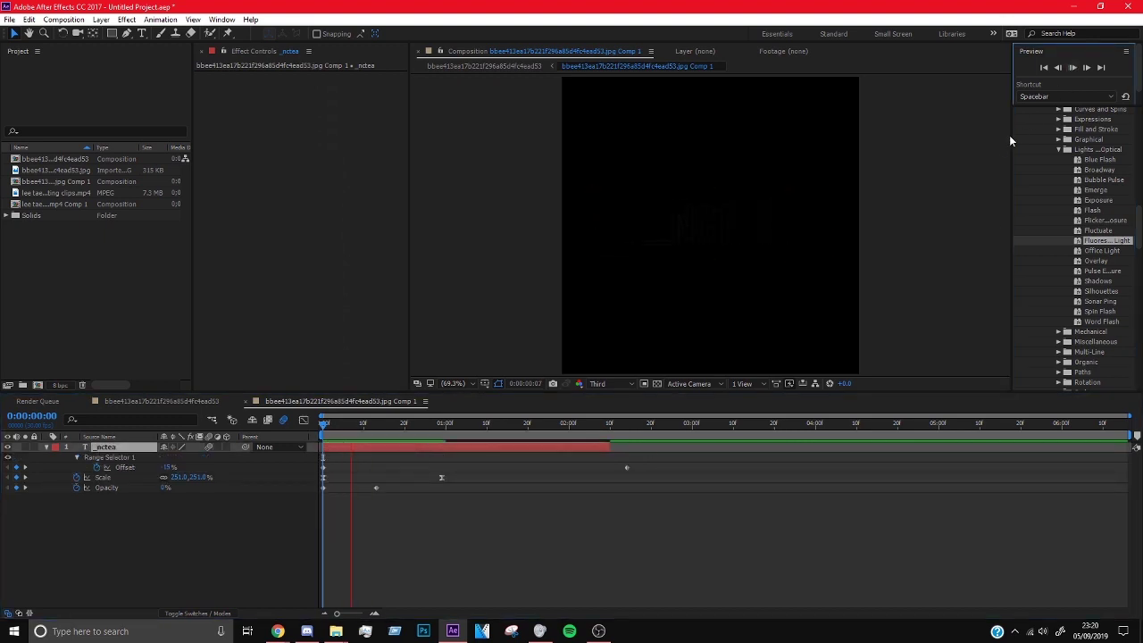
{"action": "key", "text": "space"}
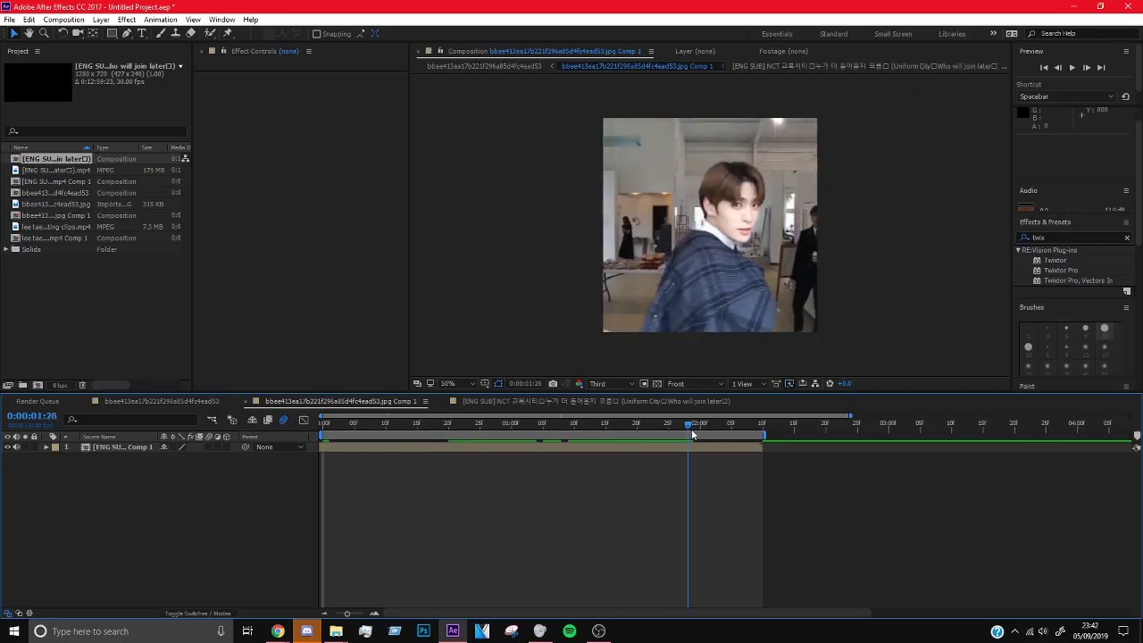
Apply Twixtor to the new clip with Motion Weighted Blend interpolation and Contrast/Edge Enhance image prep
{"action": "key", "text": "space"}
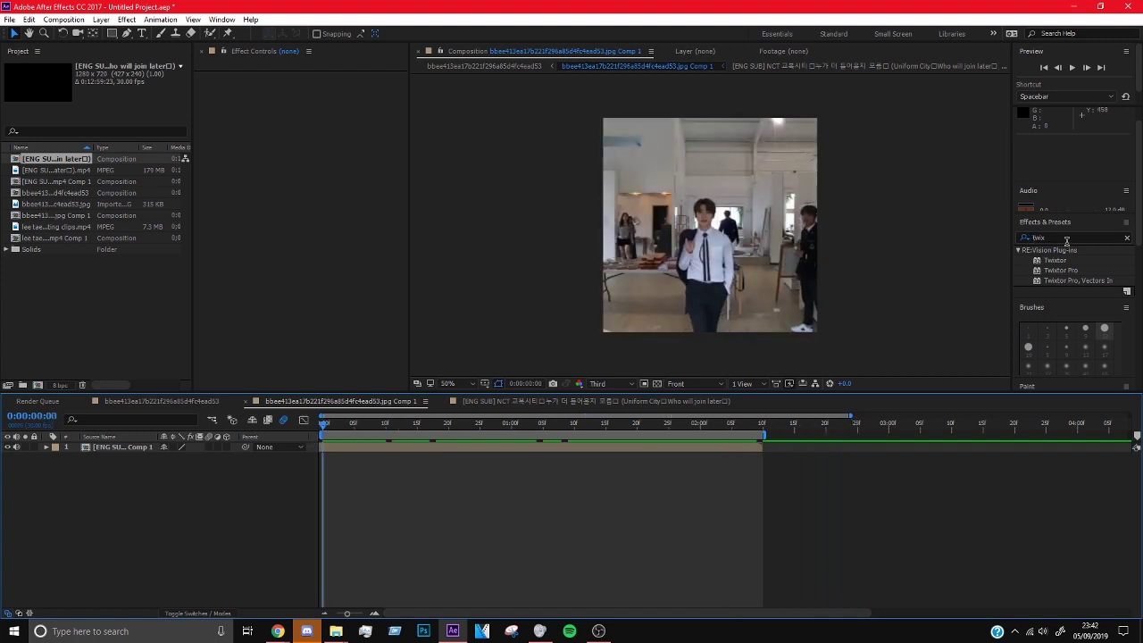
{"action": "left_click_drag", "start_coordinate": [1055, 259], "coordinate": [472, 448]}
{"action": "type", "text": "30.000"}
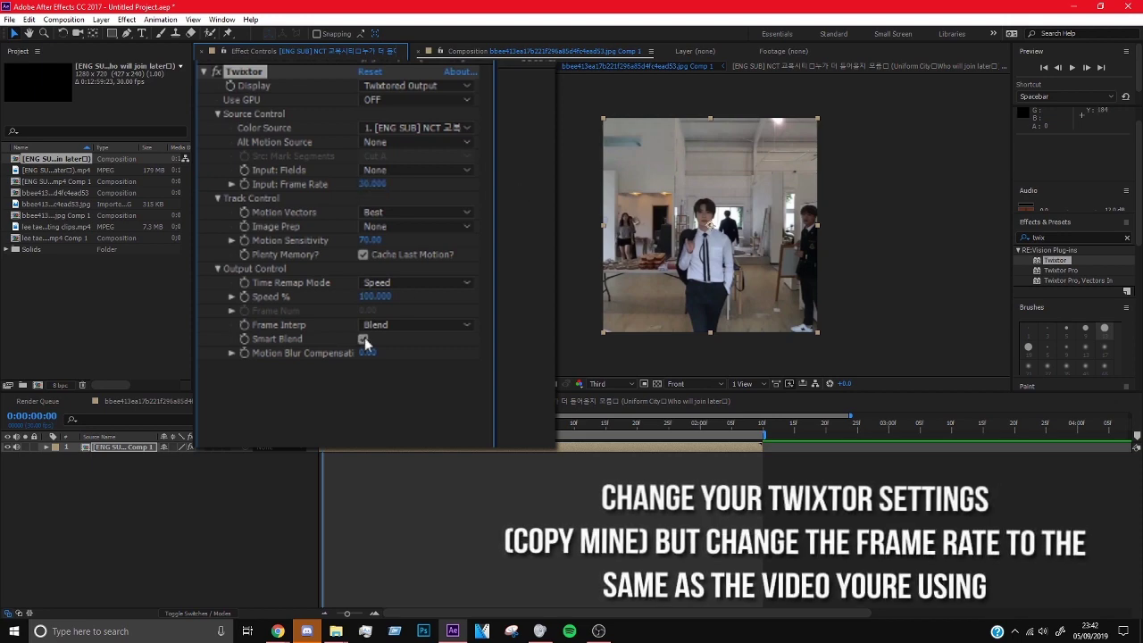
{"action": "left_click", "coordinate": [415, 325]}
{"action": "left_click", "coordinate": [446, 378]}
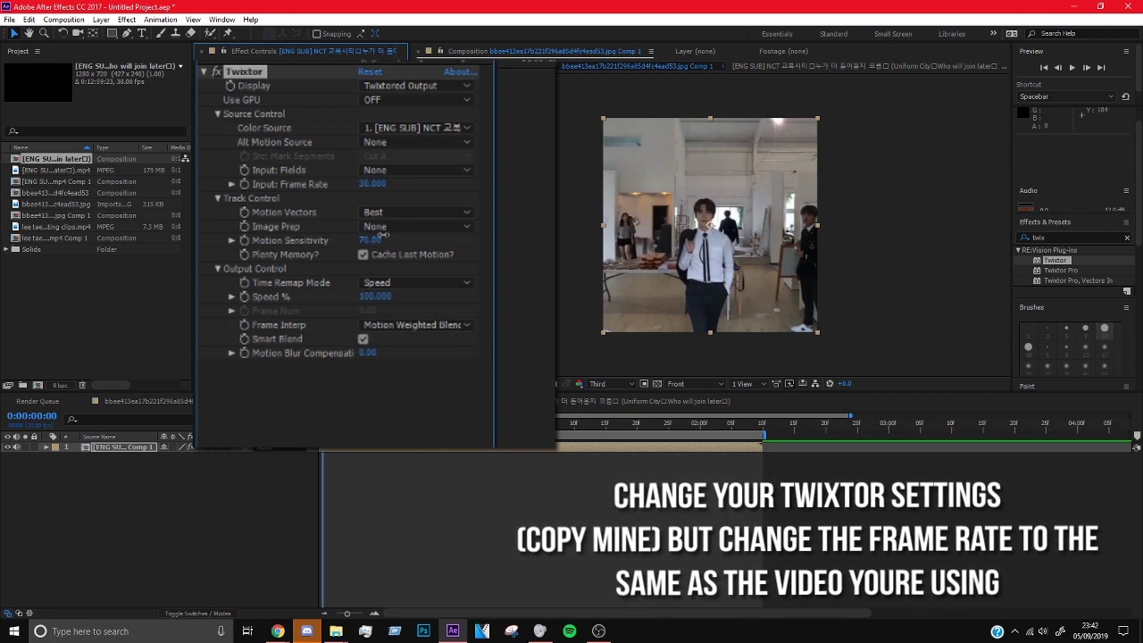
{"action": "left_click", "coordinate": [416, 226]}
{"action": "left_click", "coordinate": [420, 260]}
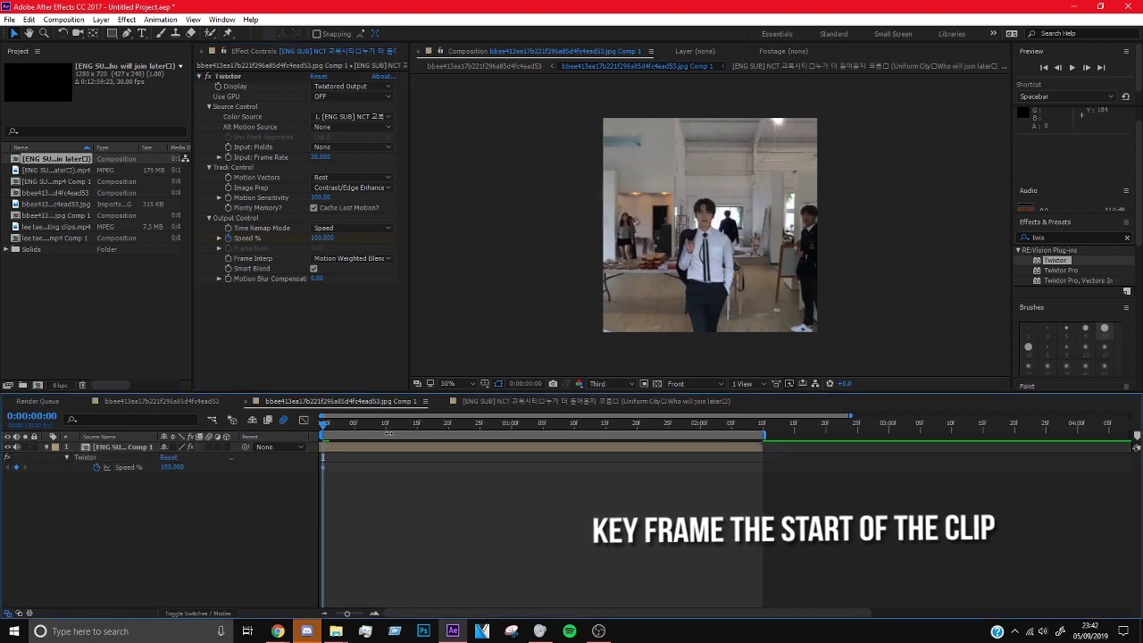
Keyframe Twixtor Speed % at 40, then 200, then 40 again early in the clip
{"action": "left_click", "coordinate": [373, 426]}
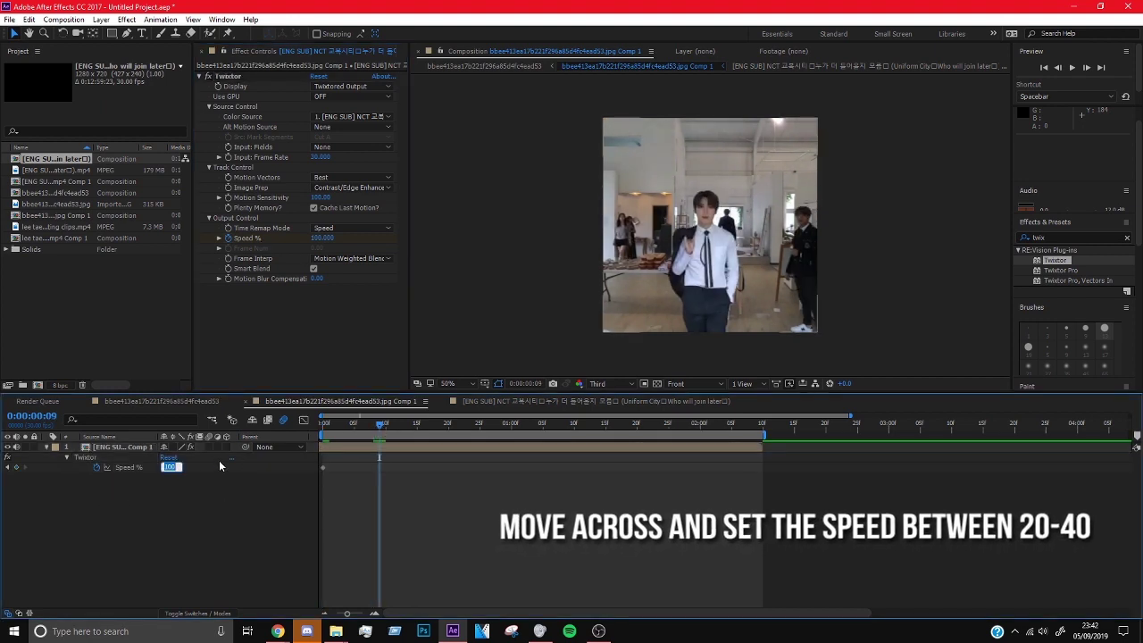
{"action": "type", "text": "40"}
{"action": "key", "text": "Return"}
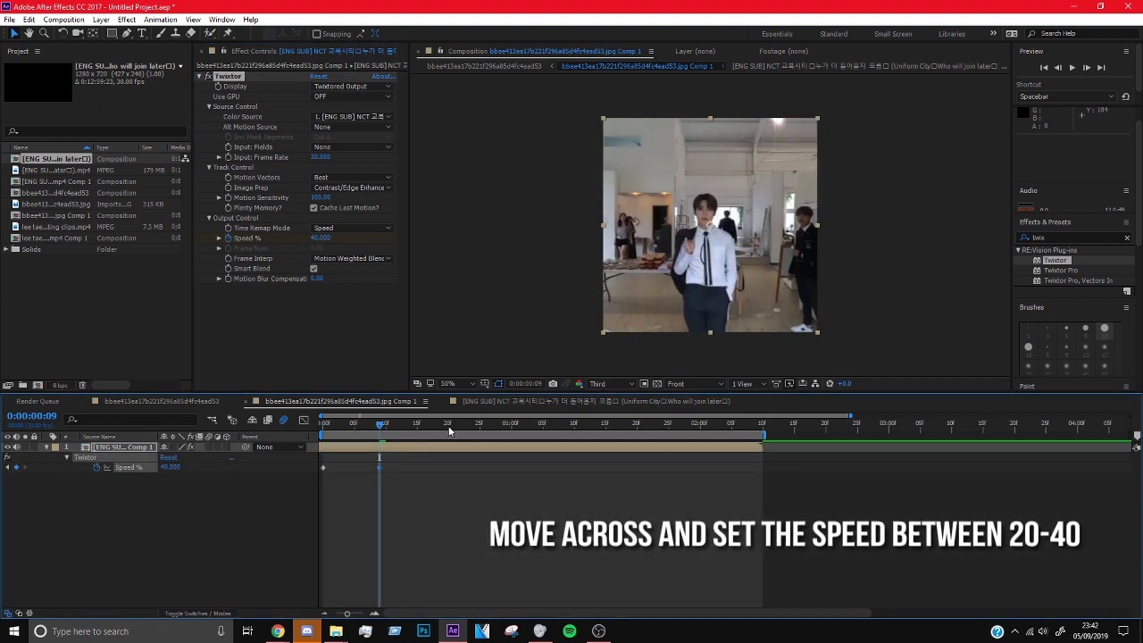
{"action": "type", "text": "00"}
{"action": "key", "text": "Return"}
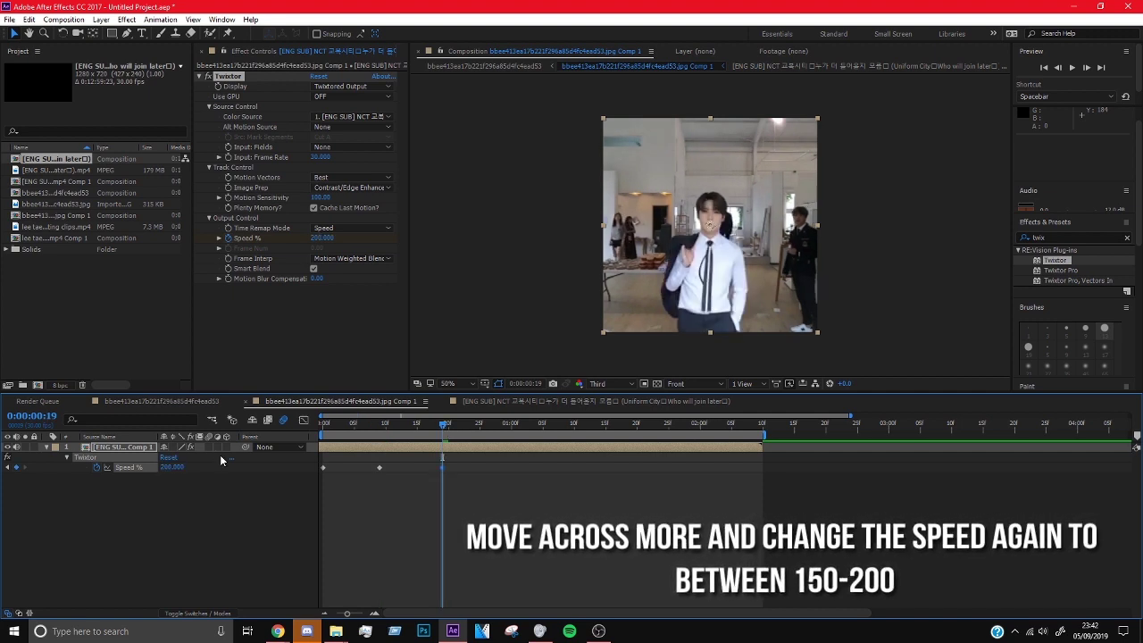
{"action": "left_click", "coordinate": [504, 425]}
{"action": "left_click", "coordinate": [170, 467]}
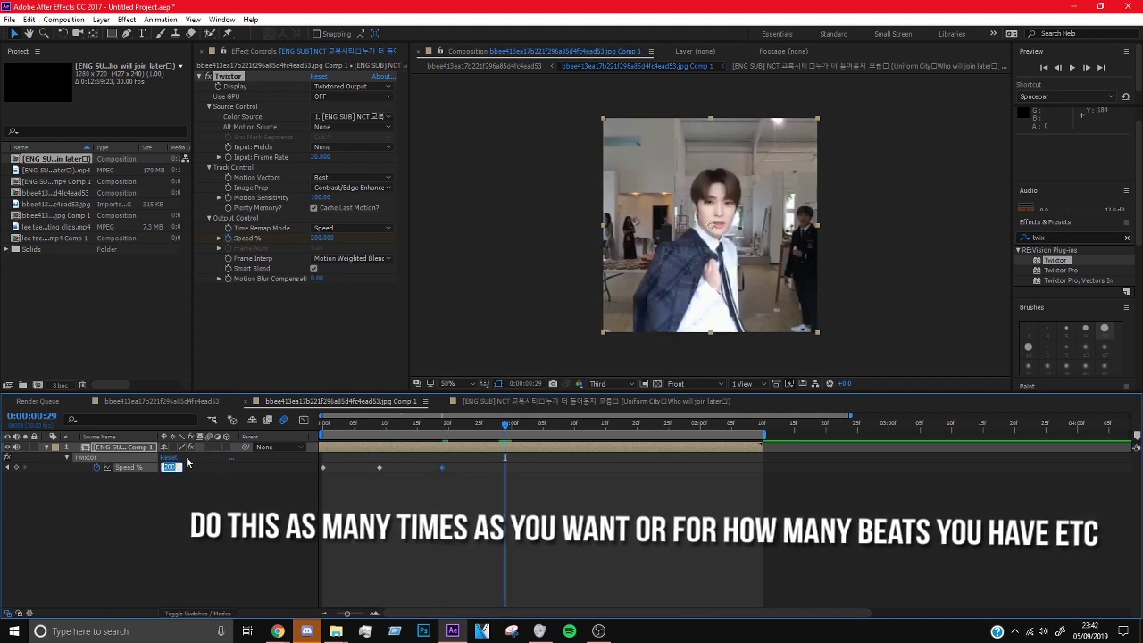
{"action": "type", "text": "40"}
{"action": "key", "text": "Return"}
Set Twixtor Speed % to 200 at 1:08 and 40 at 1:17
{"action": "left_click", "coordinate": [562, 426]}
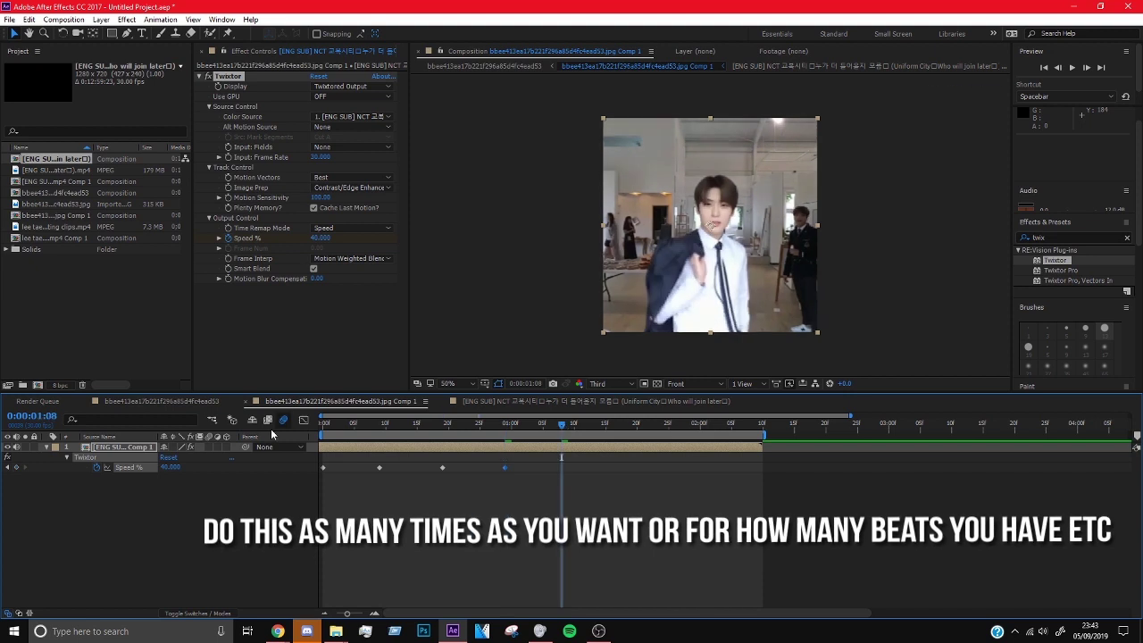
{"action": "left_click", "coordinate": [169, 467]}
{"action": "type", "text": "200"}
{"action": "key", "text": "Return"}
{"action": "left_click", "coordinate": [618, 426]}
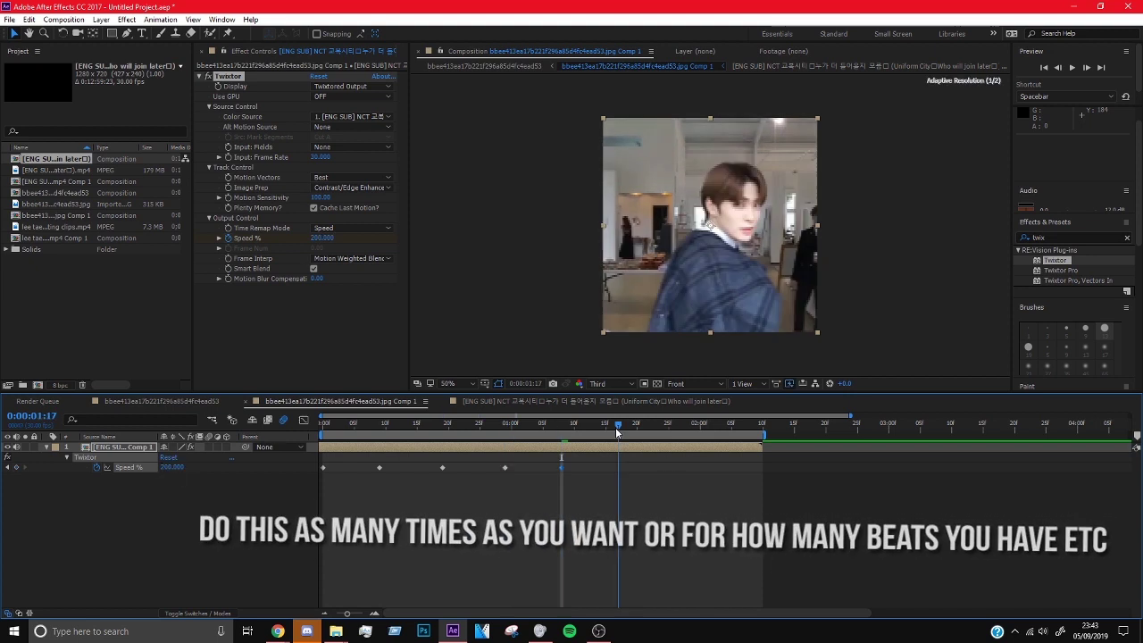
{"action": "type", "text": "40"}
{"action": "key", "text": "Return"}
Easy Ease all Speed % keyframes, then drag the Graph Editor handles into two sharp speed peaks
{"action": "left_click_drag", "start_coordinate": [640, 462], "coordinate": [288, 492]}
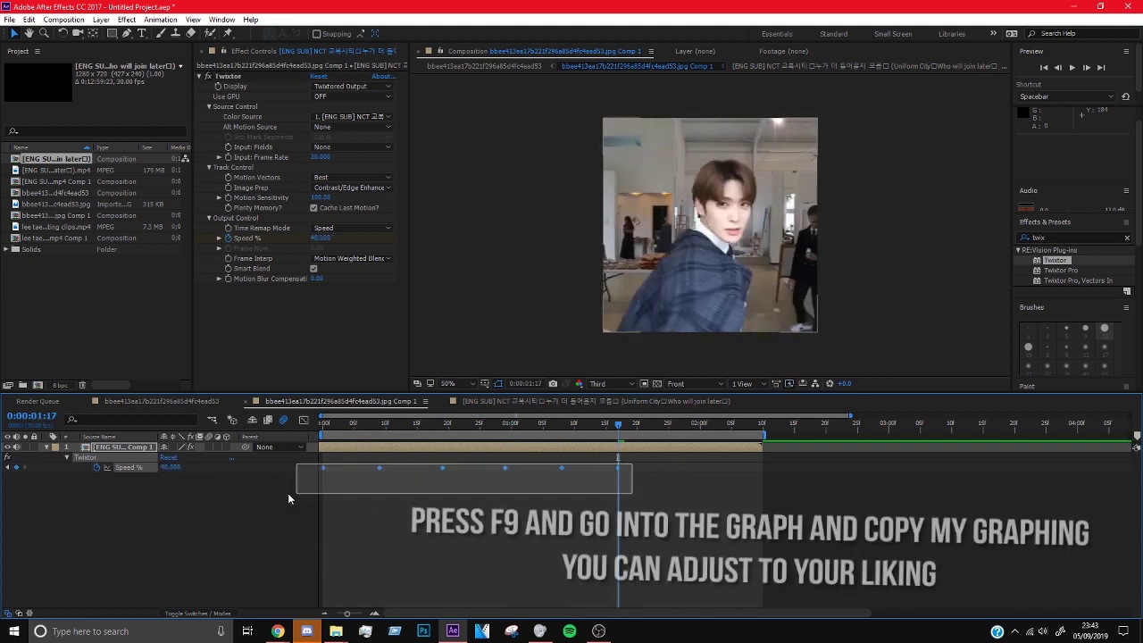
{"action": "key", "text": "F9"}
{"action": "left_click", "coordinate": [304, 421]}
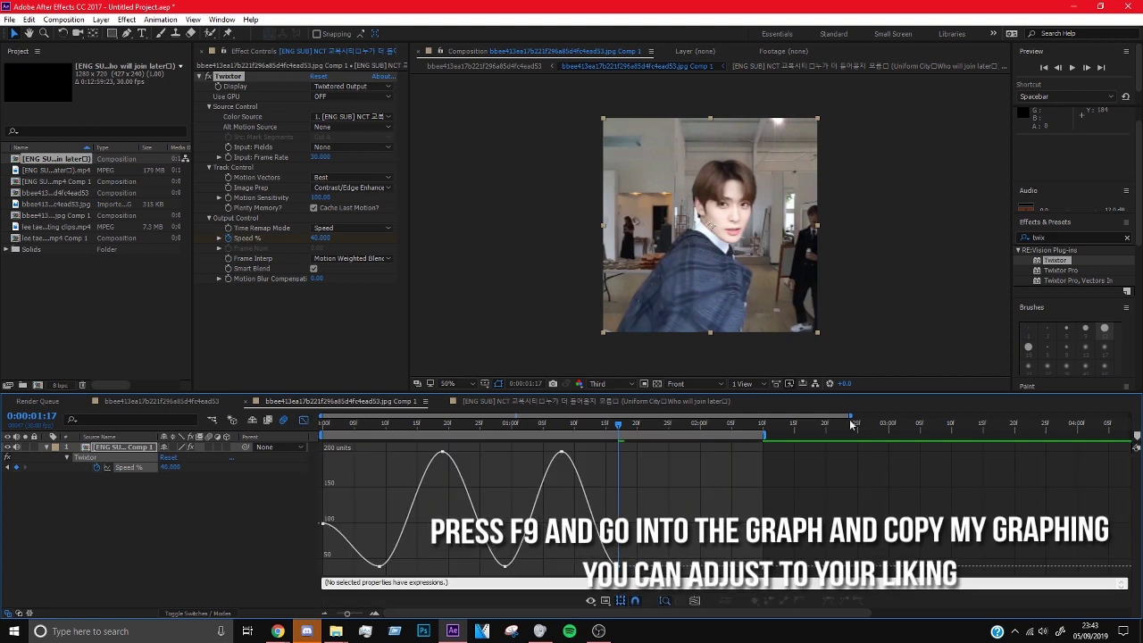
{"action": "left_click_drag", "start_coordinate": [851, 423], "coordinate": [625, 423]}
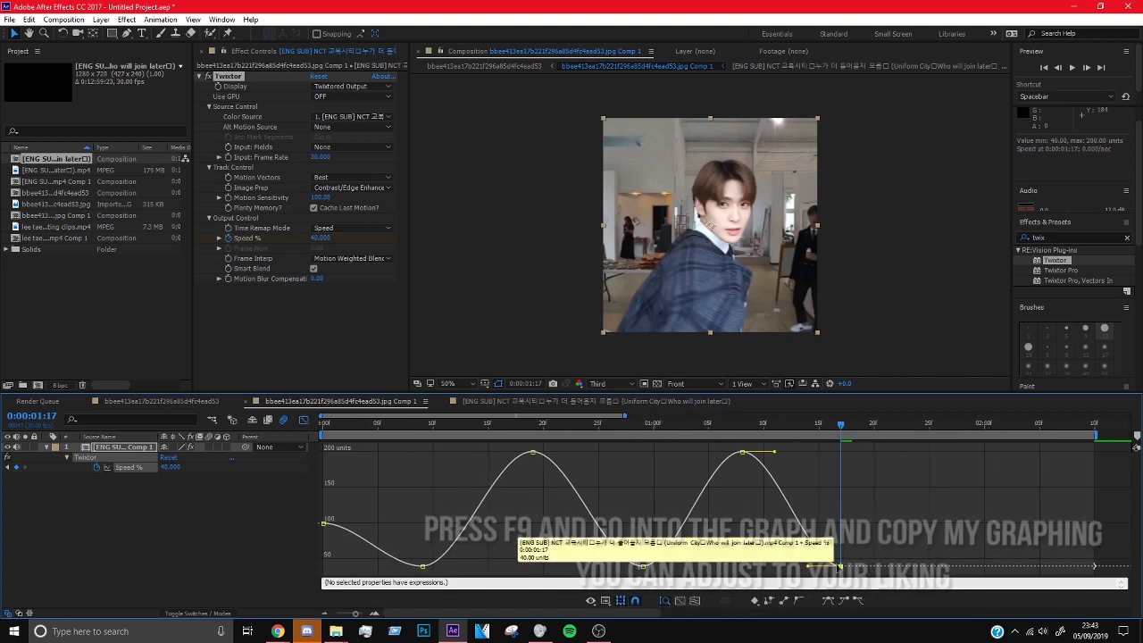
{"action": "left_click_drag", "start_coordinate": [808, 568], "coordinate": [679, 573]}
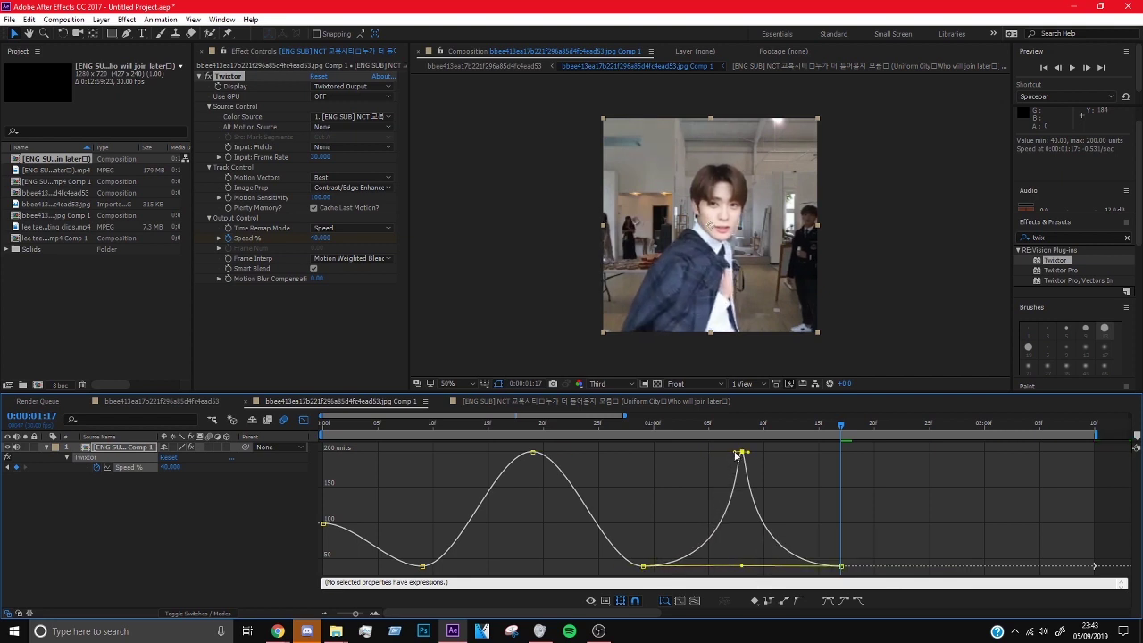
{"action": "left_click_drag", "start_coordinate": [562, 567], "coordinate": [536, 538]}
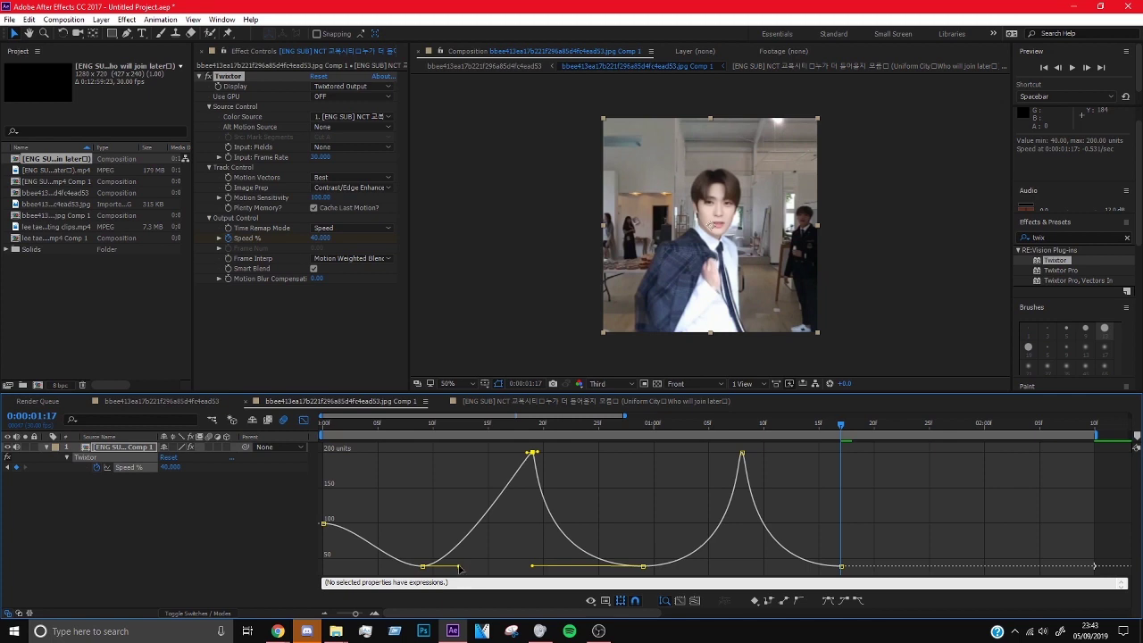
{"action": "left_click_drag", "start_coordinate": [460, 569], "coordinate": [555, 568]}
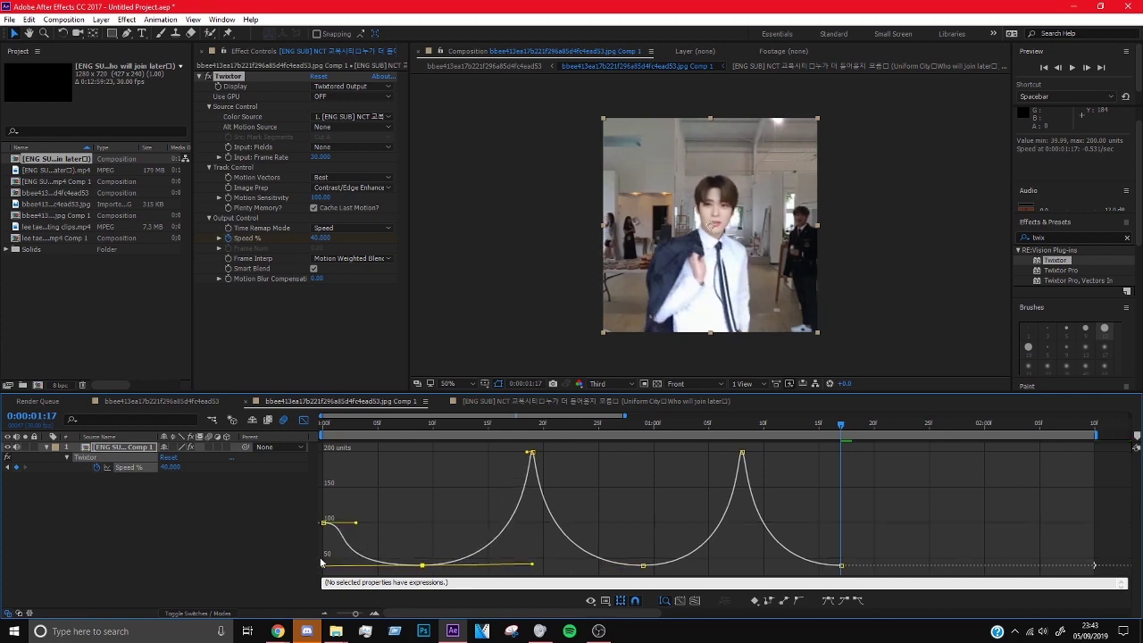
{"action": "left_click", "coordinate": [1070, 70]}
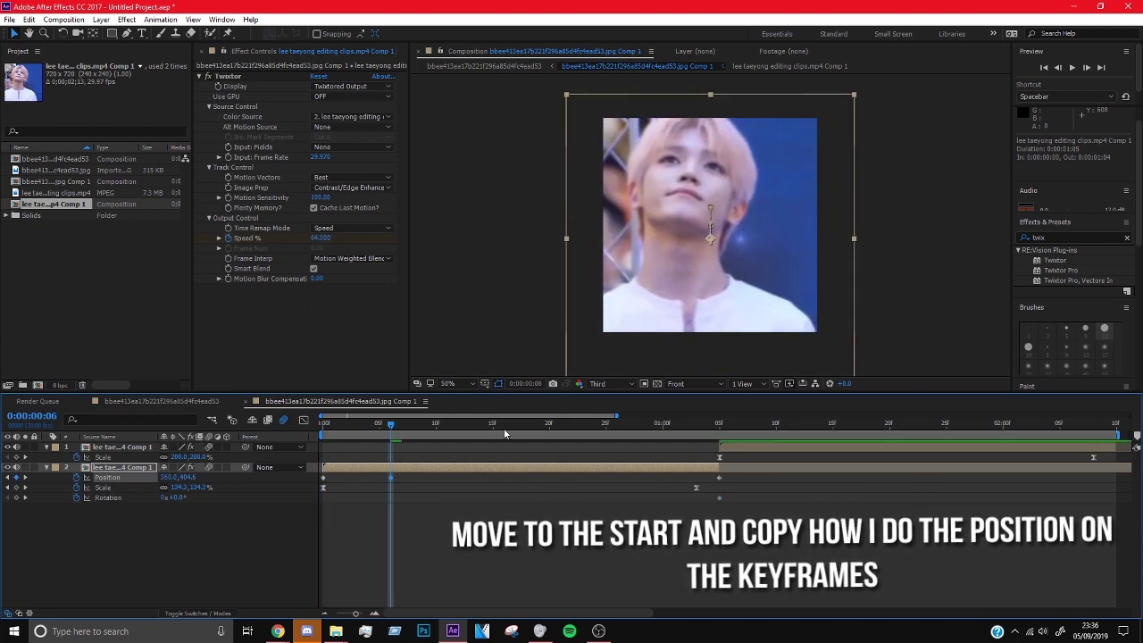
Keyframe Position Y to raise the second clip, shift that keyframe two frames later, and preview
{"action": "left_click_drag", "start_coordinate": [184, 477], "coordinate": [167, 477]}
{"action": "left_click_drag", "start_coordinate": [505, 478], "coordinate": [527, 478]}
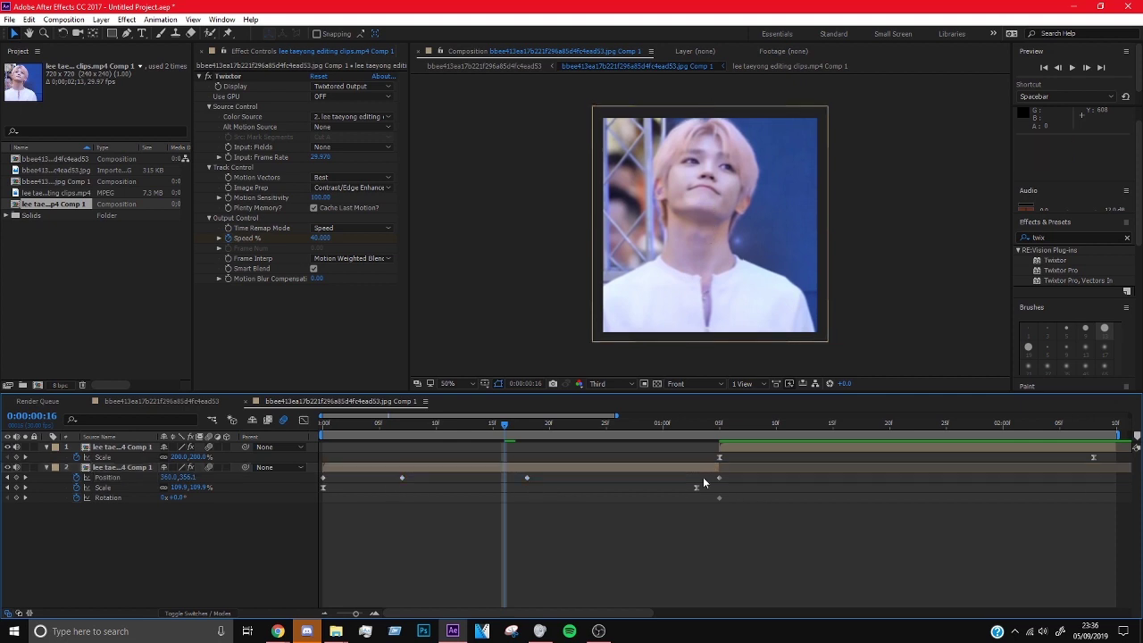
{"action": "left_click", "coordinate": [1074, 69]}
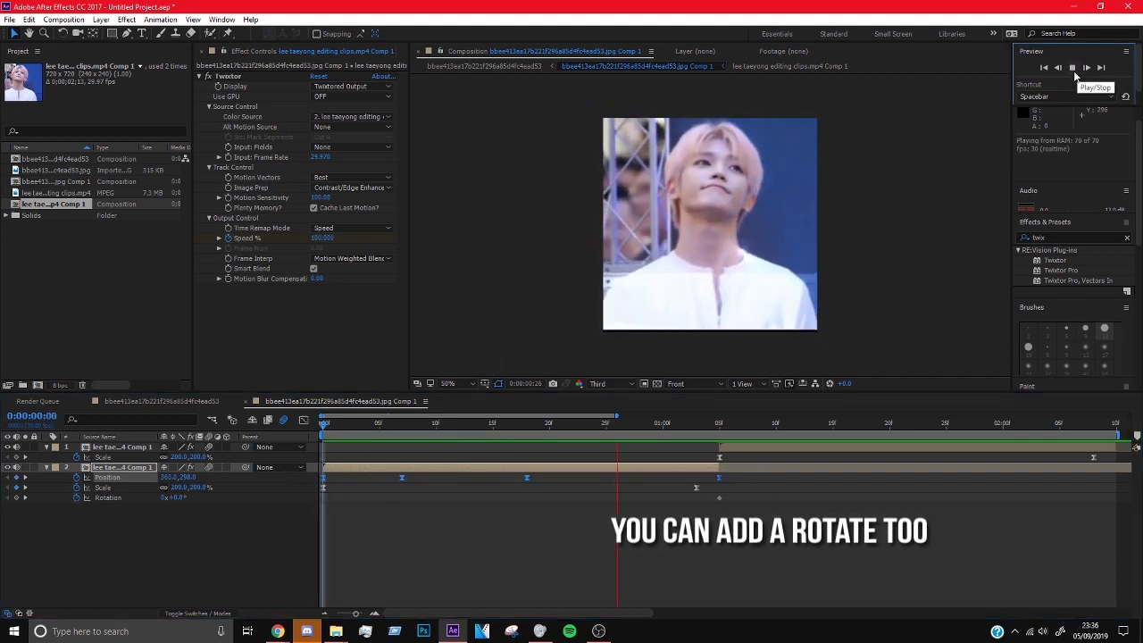
{"action": "left_click", "coordinate": [1074, 69]}
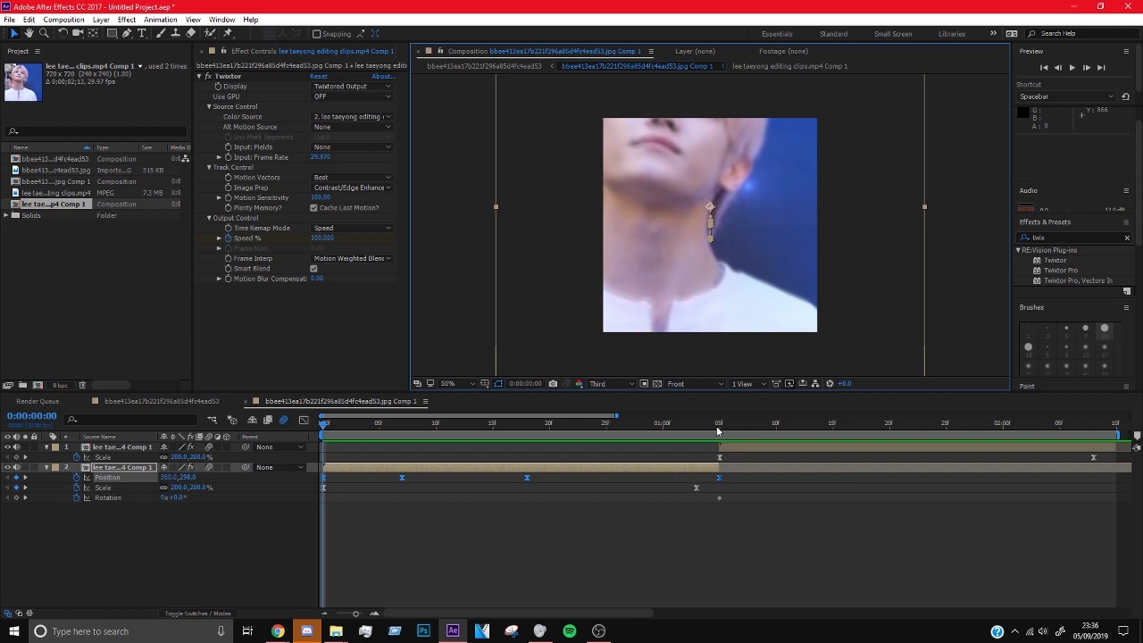
Add a Rotation tilt keyframe at 0:00:00:16, preview it, and check the timeline at 0:00:01:05
{"action": "left_click_drag", "start_coordinate": [717, 432], "coordinate": [504, 427]}
{"action": "left_click_drag", "start_coordinate": [177, 498], "coordinate": [183, 498]}
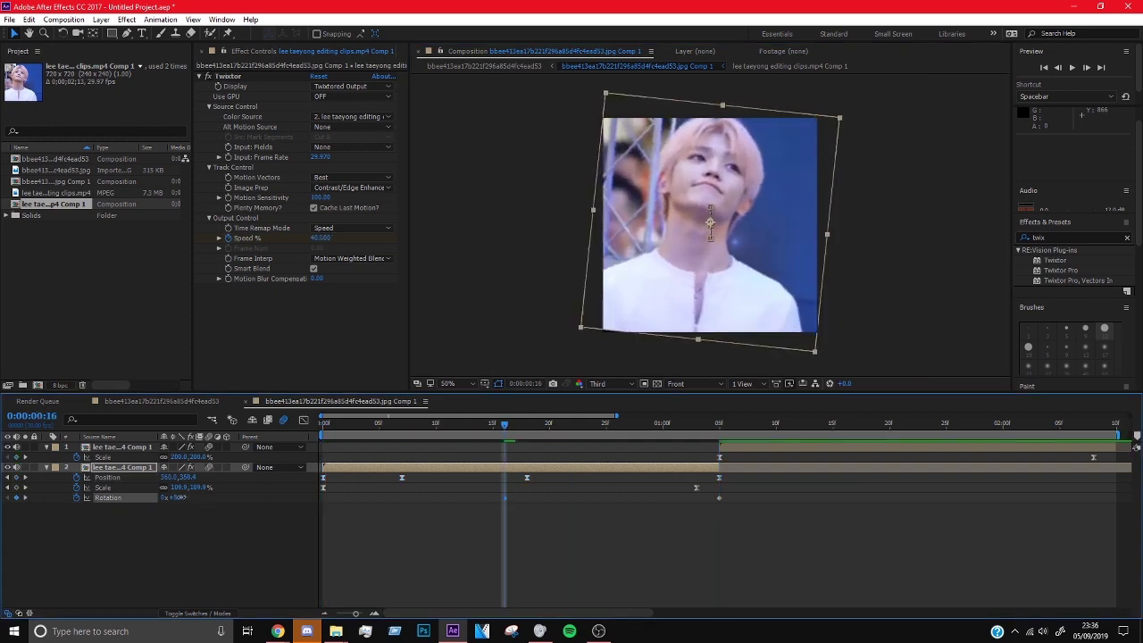
{"action": "left_click_drag", "start_coordinate": [351, 431], "coordinate": [323, 432]}
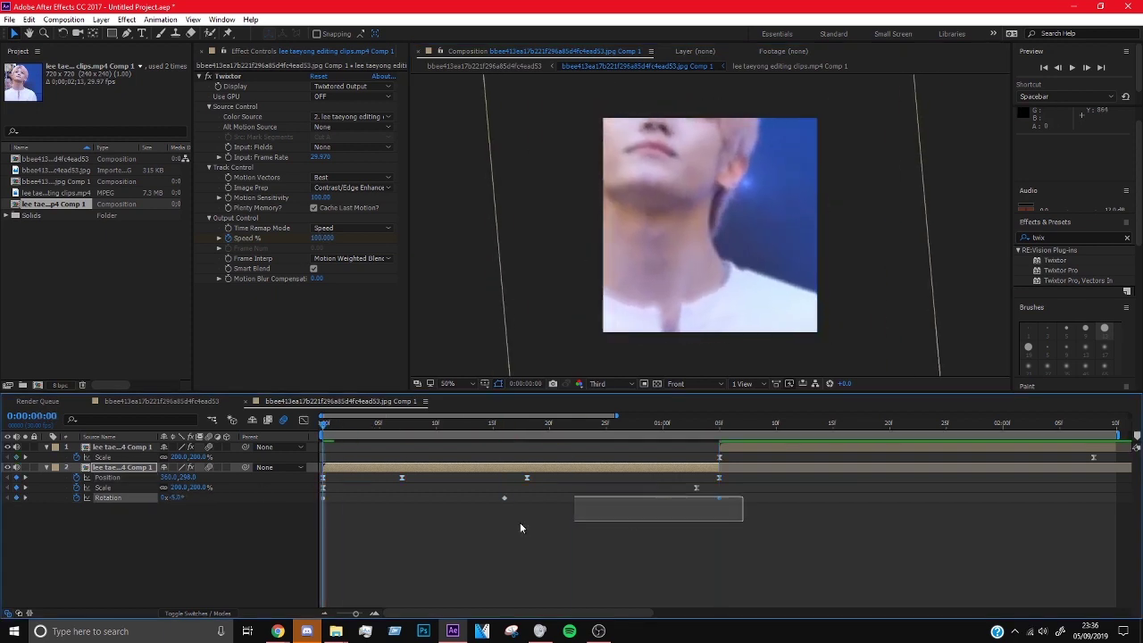
{"action": "left_click", "coordinate": [1074, 69]}
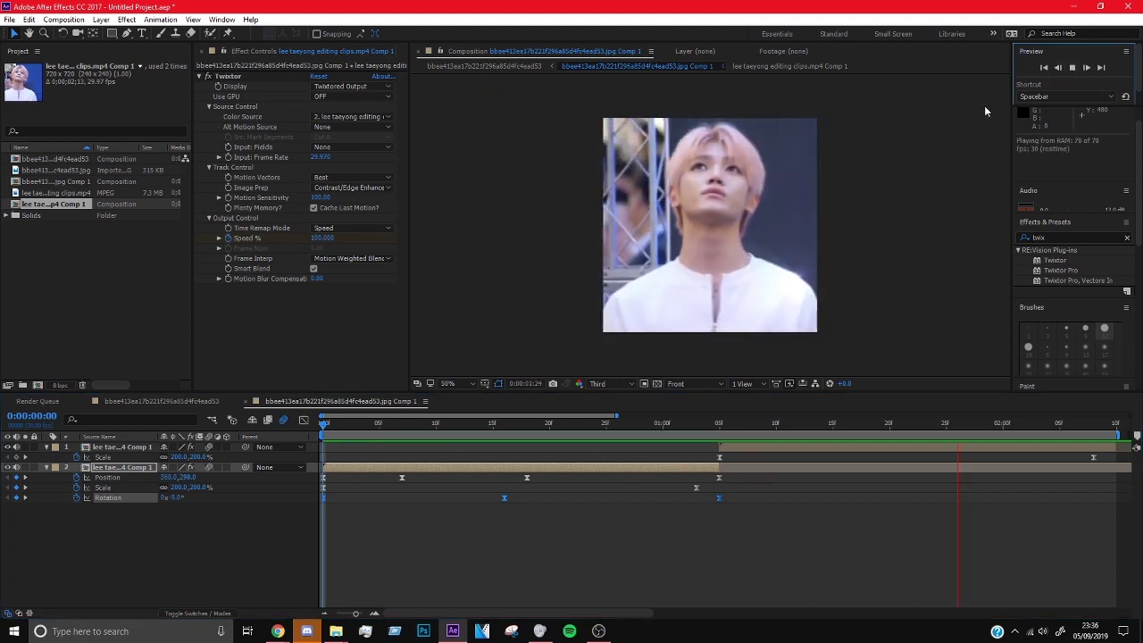
{"action": "key", "text": "space"}
{"action": "left_click_drag", "start_coordinate": [631, 416], "coordinate": [879, 409]}
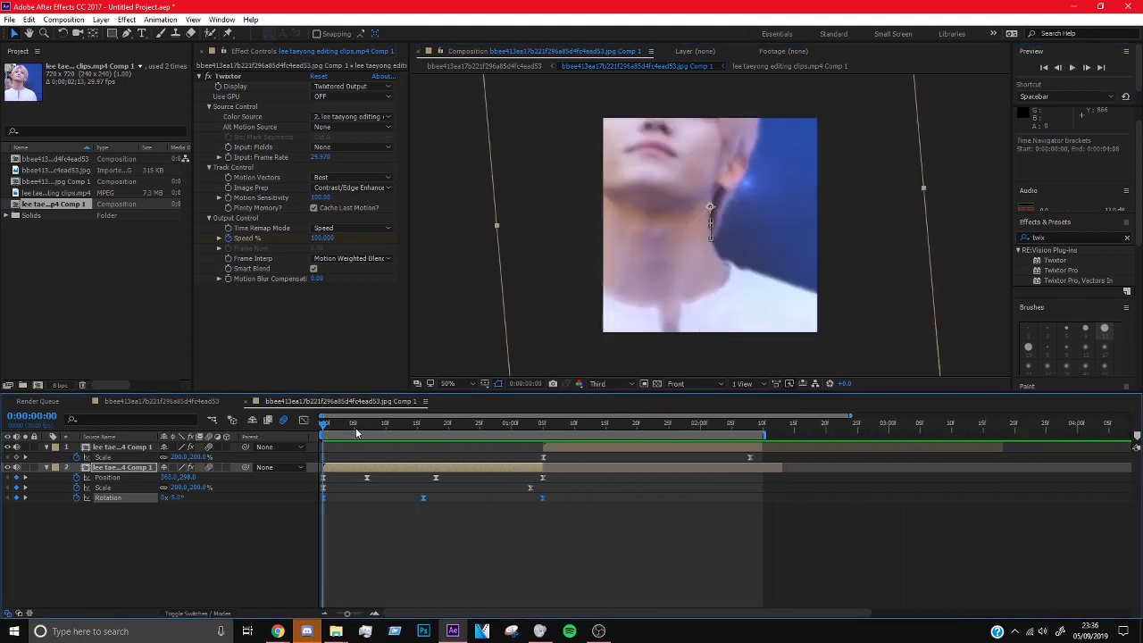
{"action": "left_click_drag", "start_coordinate": [356, 433], "coordinate": [549, 420]}
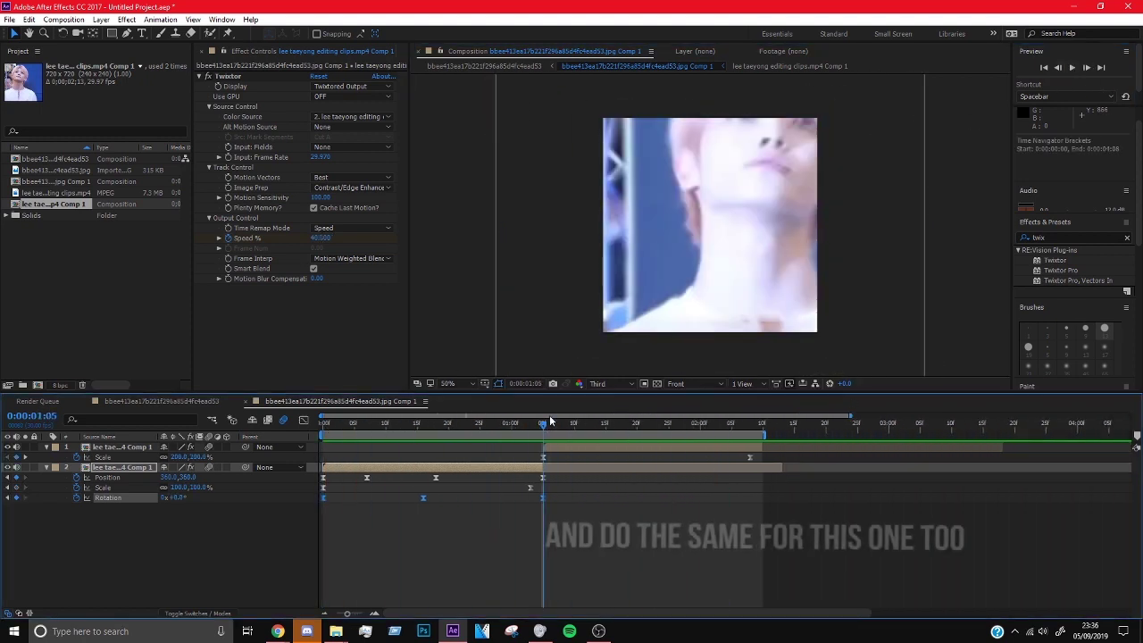
Reveal the top clip's Position and Rotation and keyframe leftward Position X shifts through 0:00:01:26
{"action": "left_click", "coordinate": [576, 448]}
{"action": "key", "text": "p"}
{"action": "key", "text": "shift+r"}
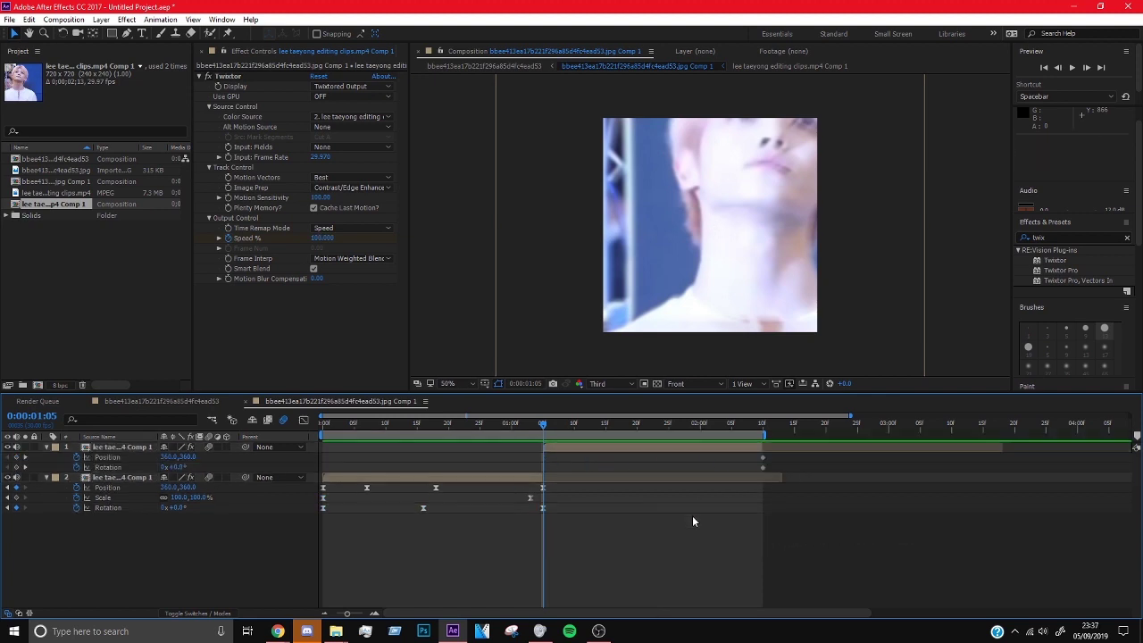
{"action": "left_click_drag", "start_coordinate": [168, 456], "coordinate": [139, 458]}
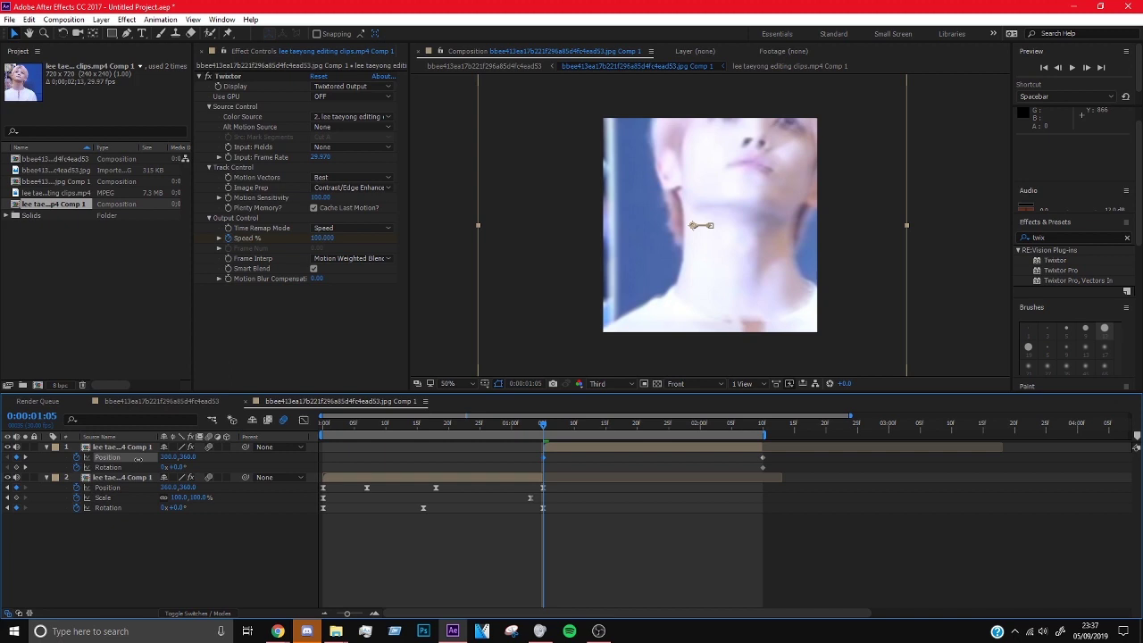
{"action": "left_click", "coordinate": [601, 432]}
{"action": "left_click", "coordinate": [676, 435]}
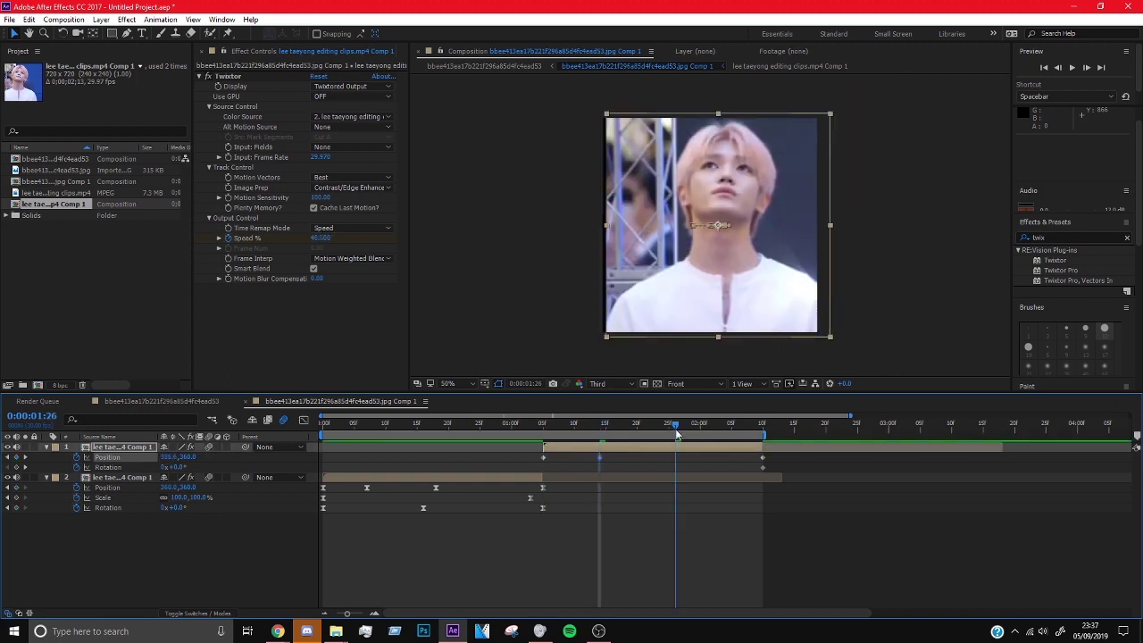
{"action": "left_click_drag", "start_coordinate": [168, 456], "coordinate": [141, 458]}
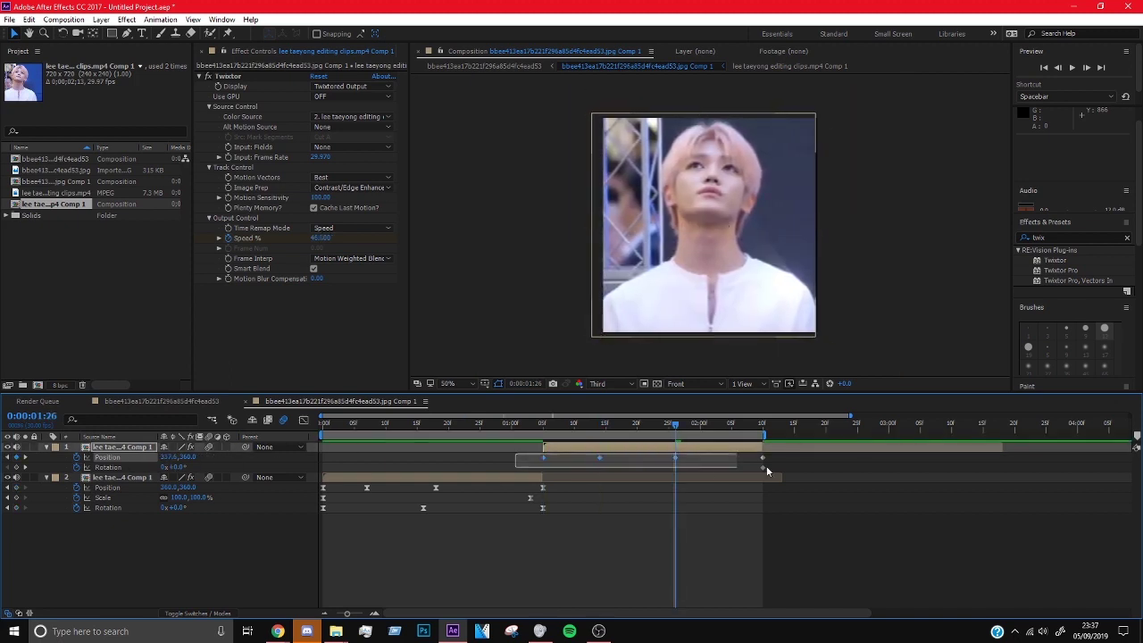
Tilt the top clip about 6° with a Rotation keyframe near 0:00:01:23 and preview the edit
{"action": "left_click", "coordinate": [1071, 68]}
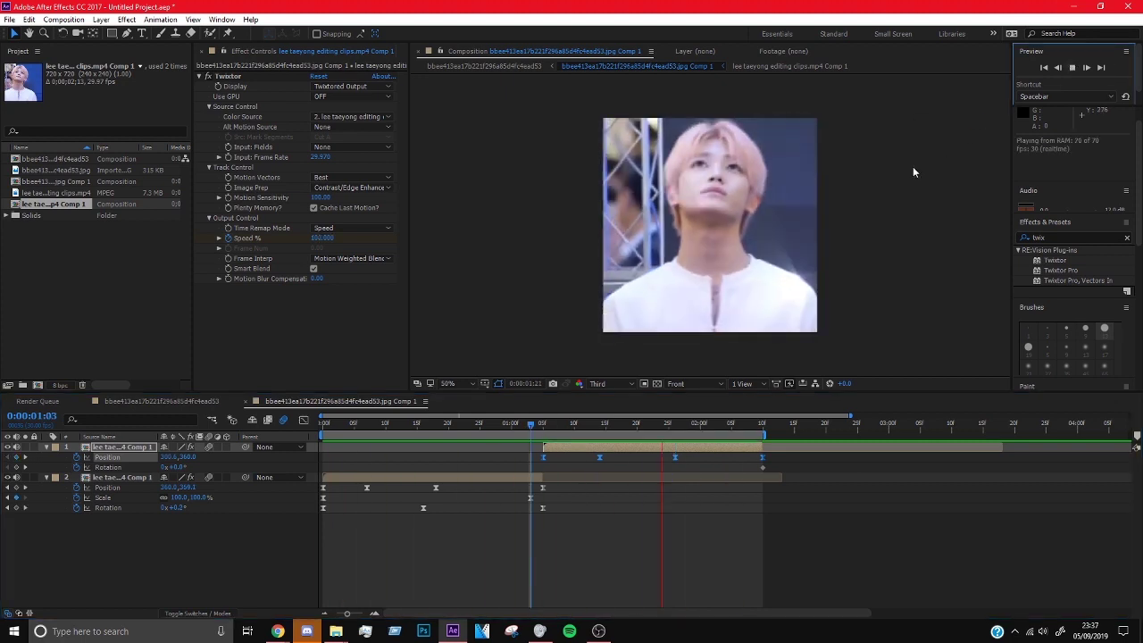
{"action": "key", "text": "space"}
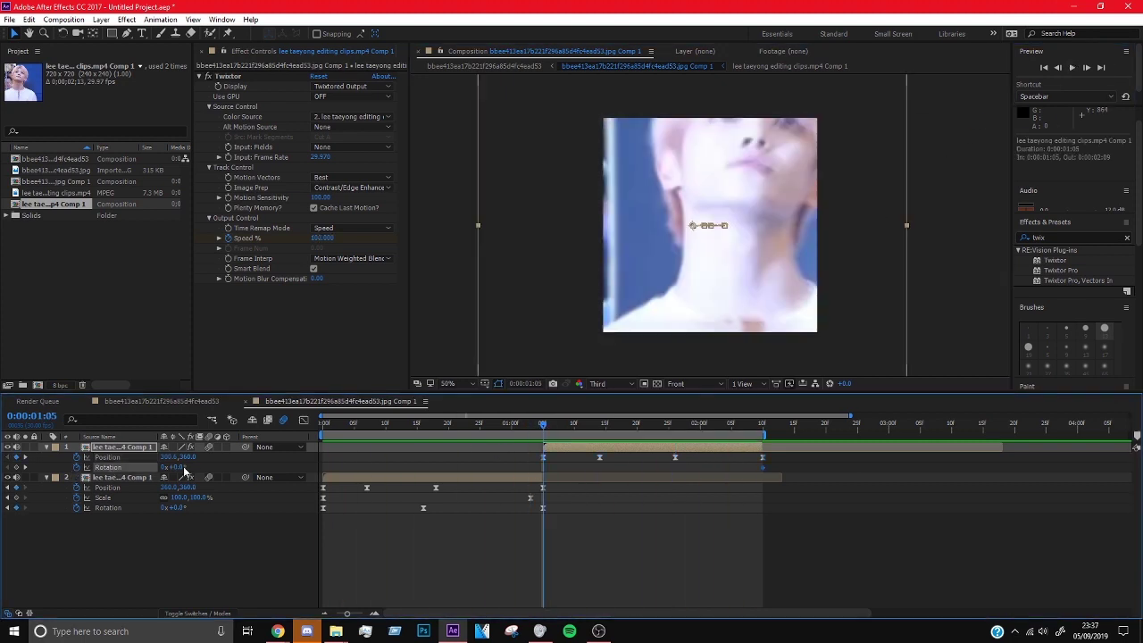
{"action": "left_click_drag", "start_coordinate": [183, 470], "coordinate": [218, 475]}
{"action": "left_click", "coordinate": [656, 425]}
{"action": "key", "text": "space"}
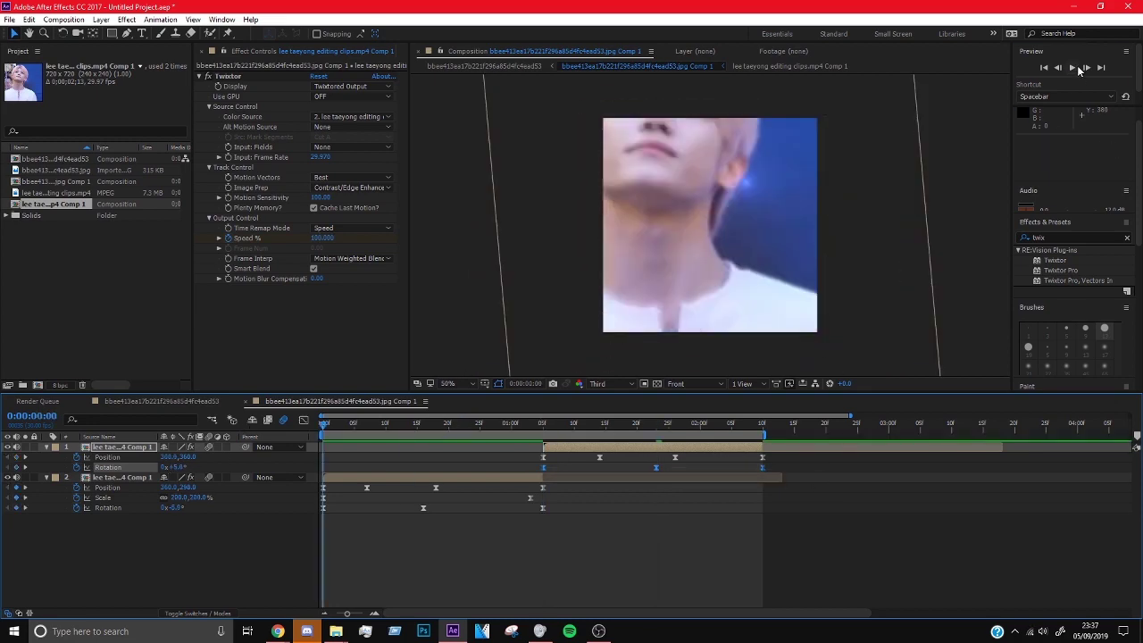